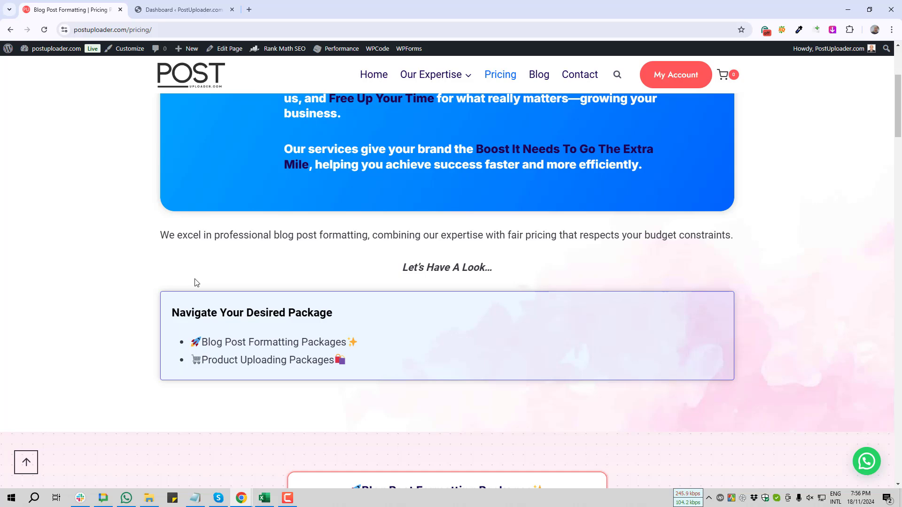
Look through the blog post formatting packages on the pricing page, from the package navigation down to the cart links.
scroll(196, 282, down, 3)
scroll(196, 282, down, 6)
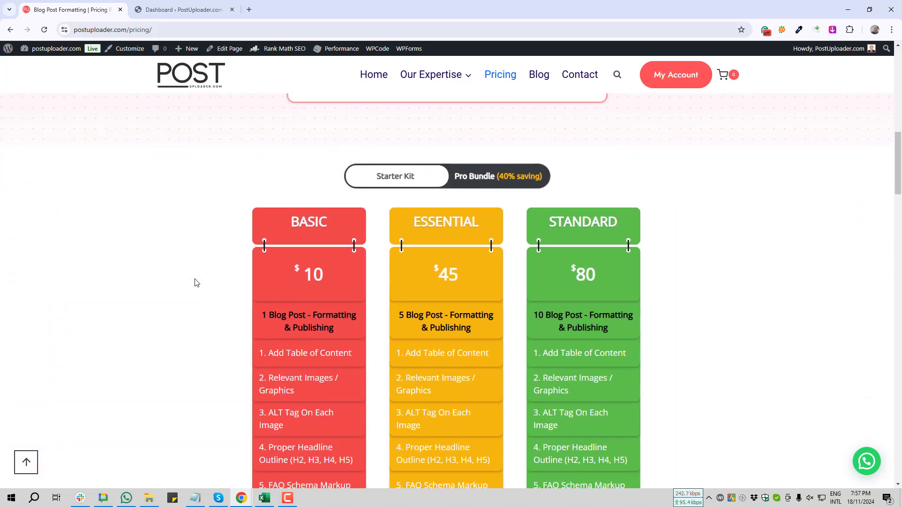
scroll(196, 282, down, 1)
scroll(196, 283, down, 7)
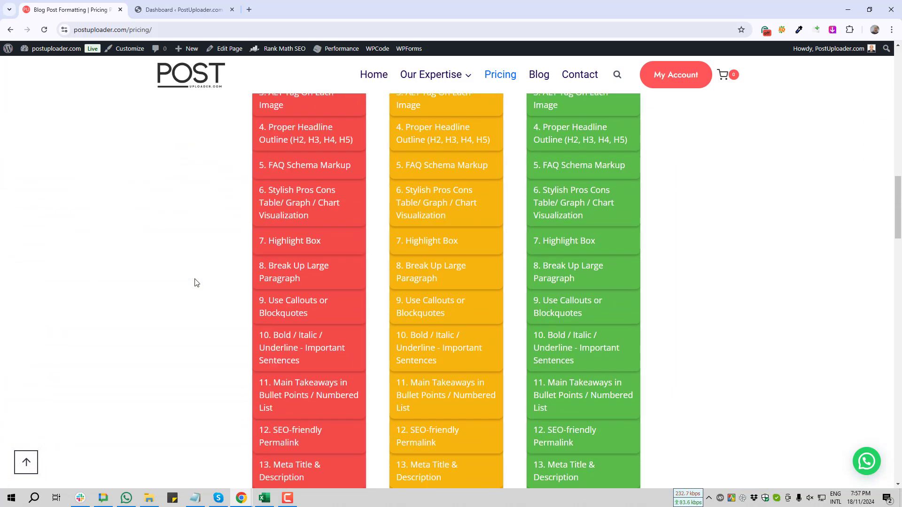
scroll(196, 282, down, 6)
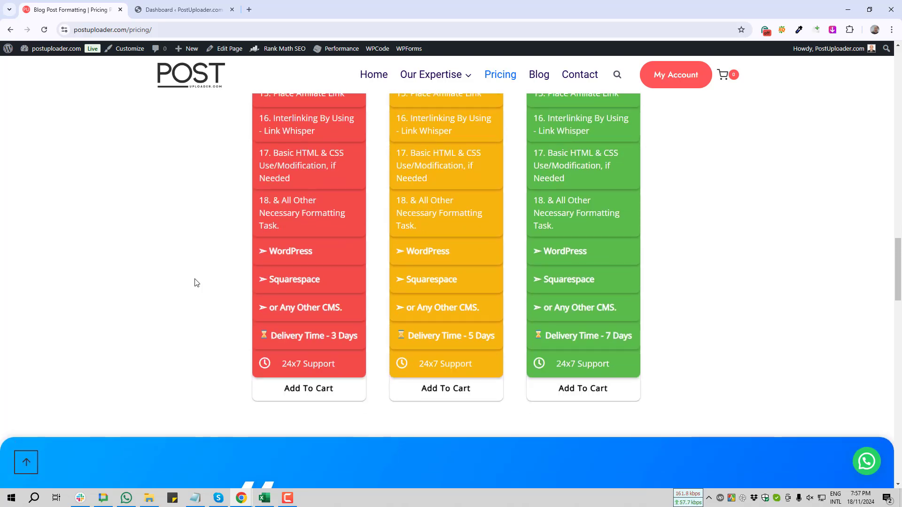
scroll(196, 283, down, 1)
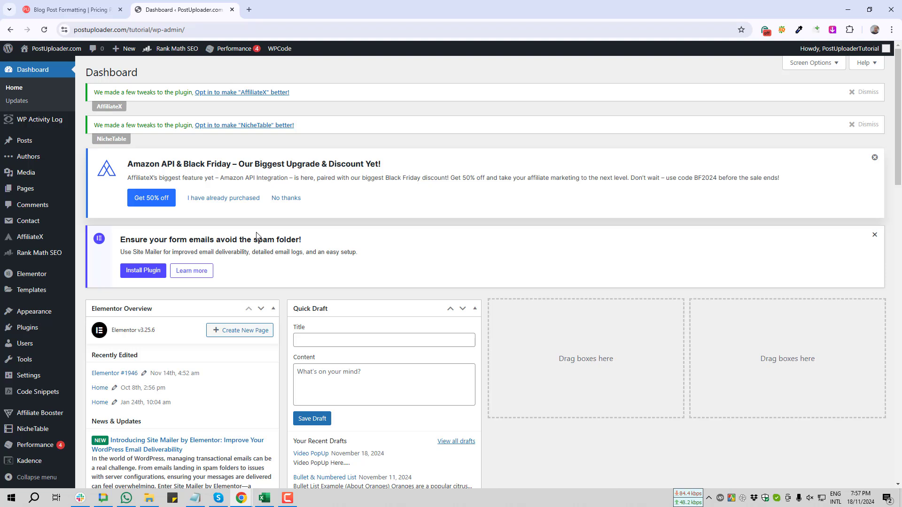
From the list of all posts, open "7 Incredible Health Benefits of Orange and How to Incorporate It into Your Diet" in the block editor.
scroll(257, 235, down, 1)
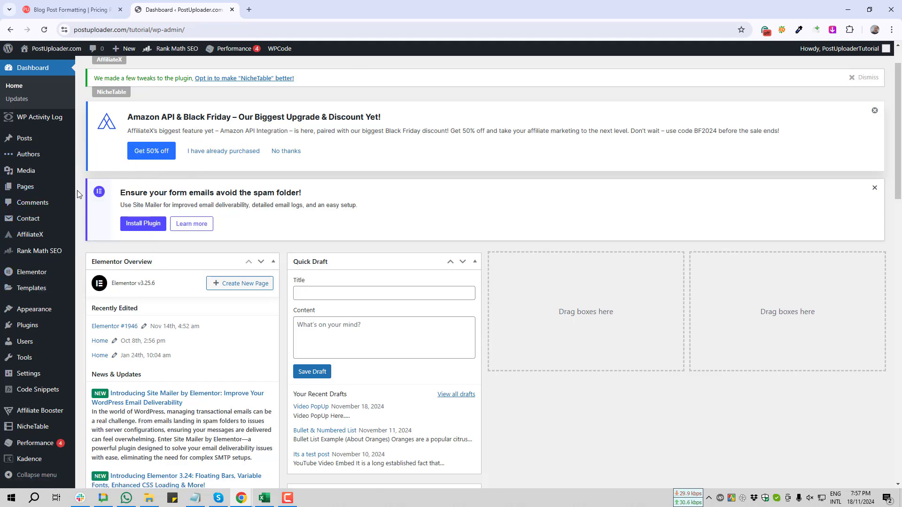
mouse_move(24, 139)
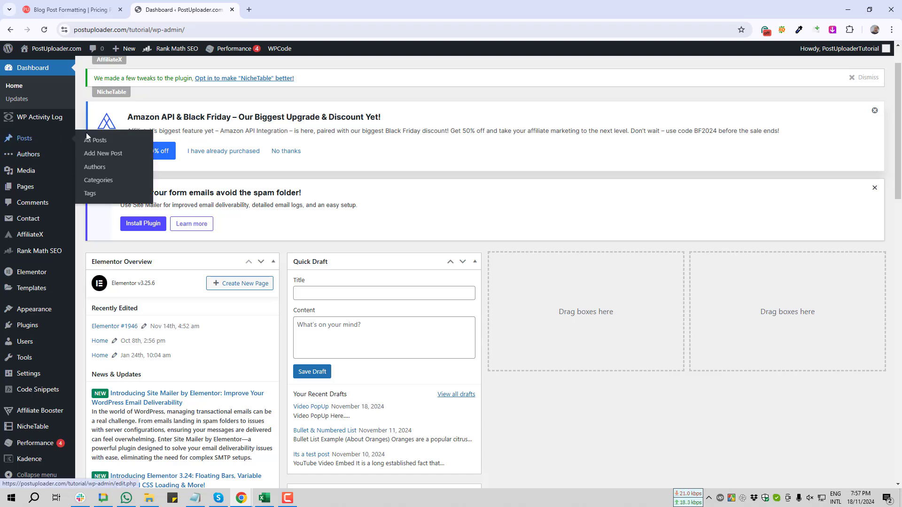
click(100, 145)
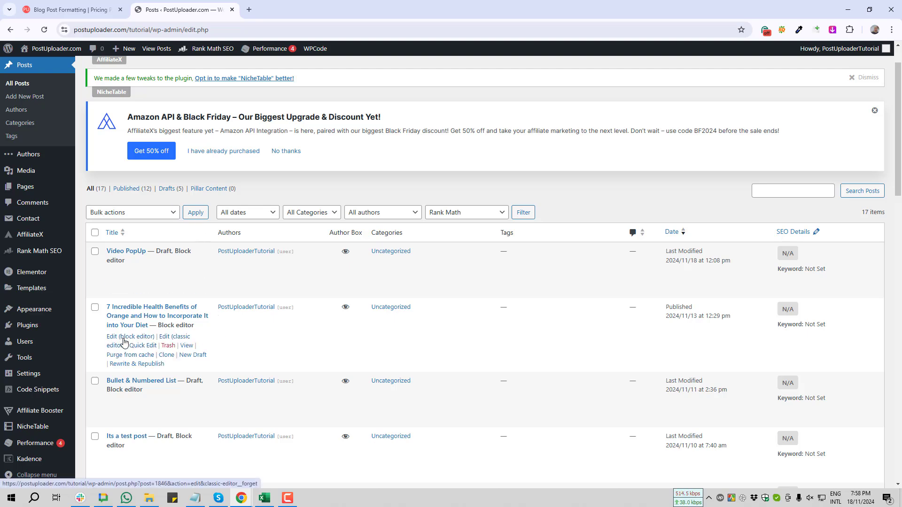
click(125, 339)
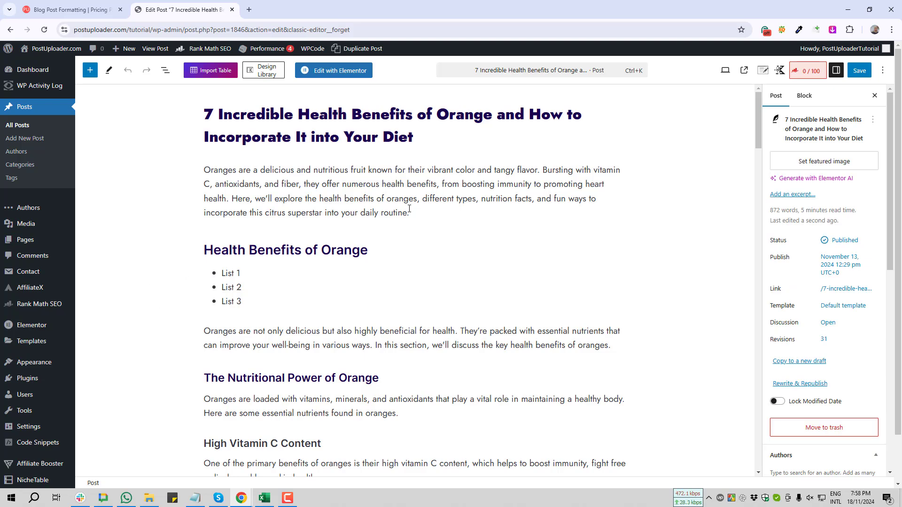
Add an empty block below the introduction paragraph and search its available blocks for "Butto".
click(433, 217)
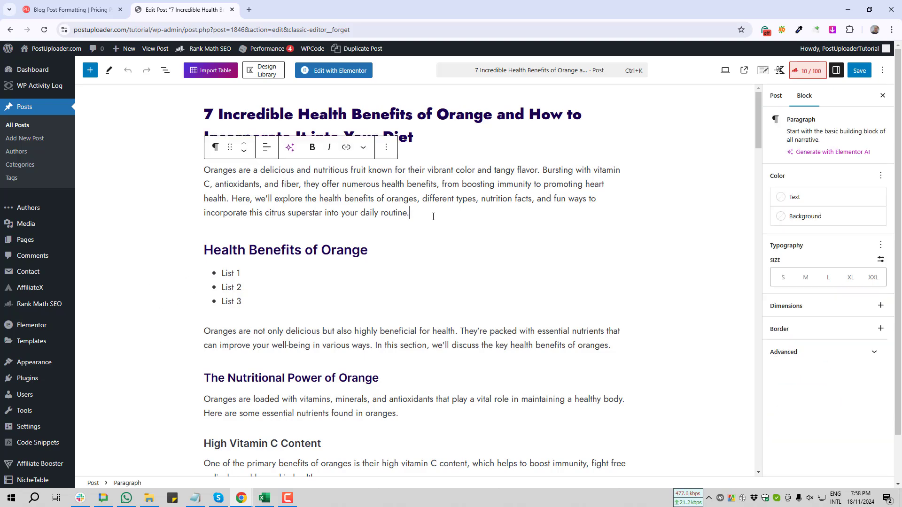
key(Return)
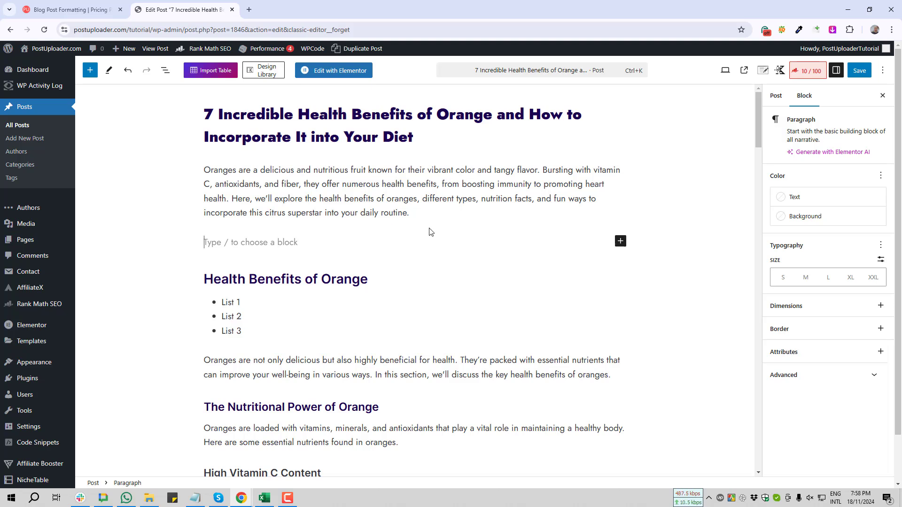
click(621, 242)
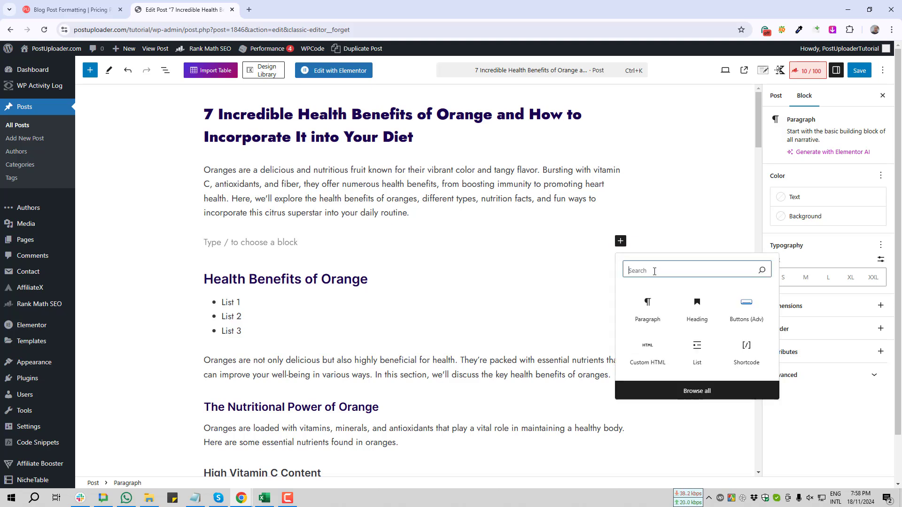
text(Butto)
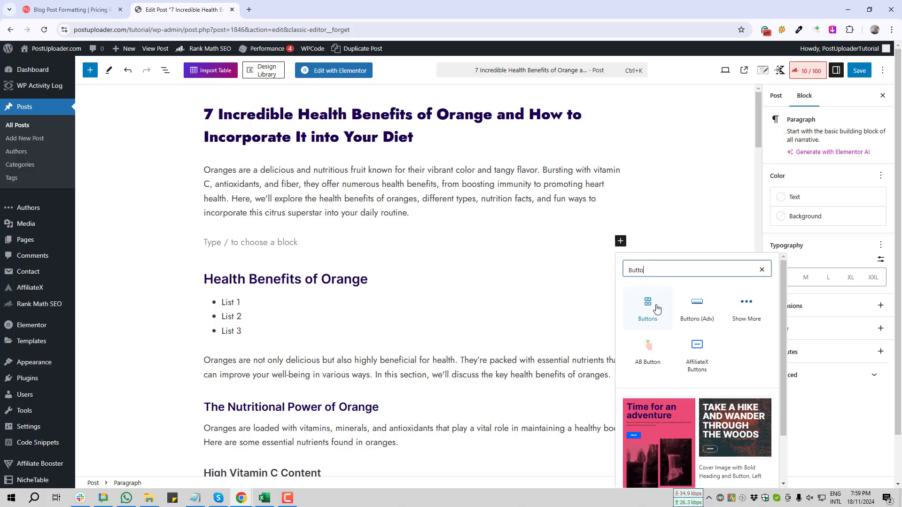
key(Print)
drag(609, 254, 673, 334)
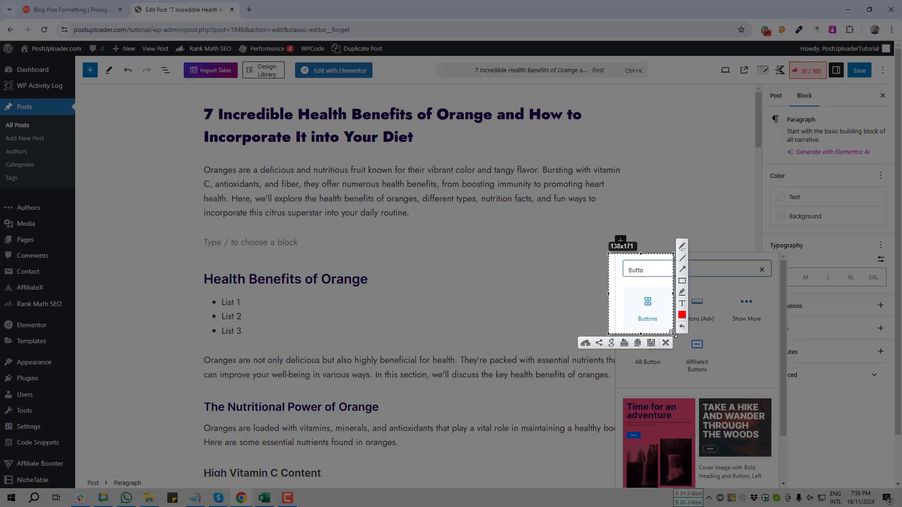
click(665, 343)
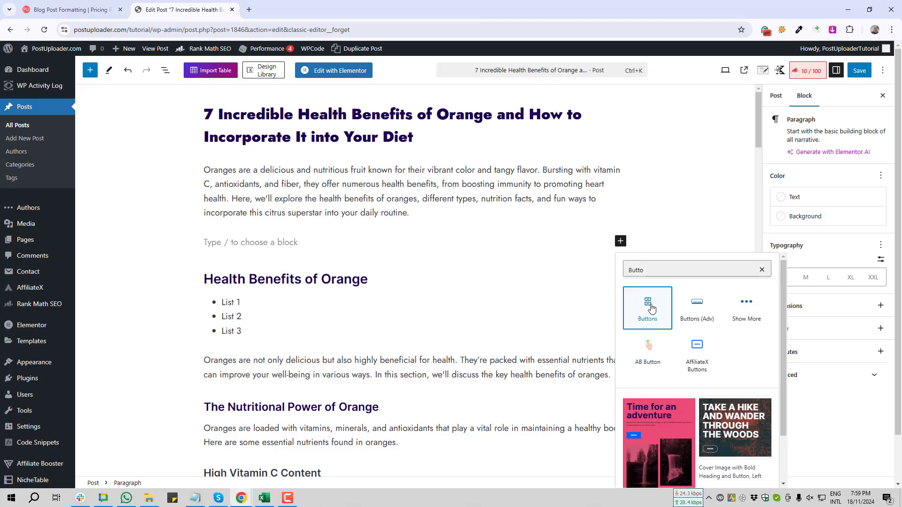
Insert a Buttons block below the introduction paragraph and label the button "Download This PDF".
click(652, 309)
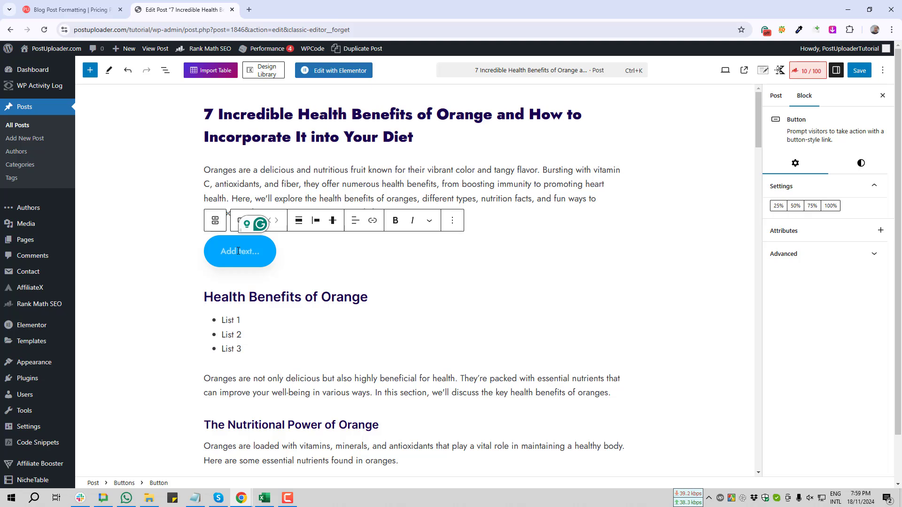
text(Download T)
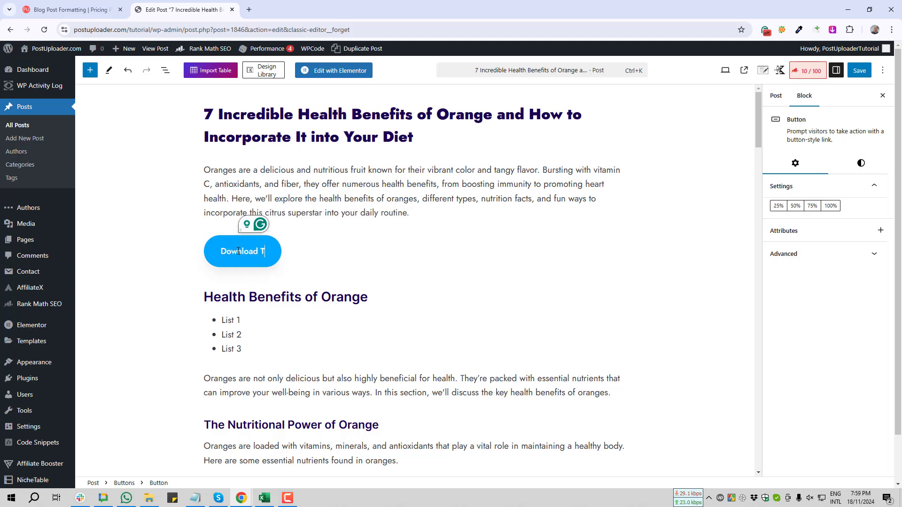
text(his PDF)
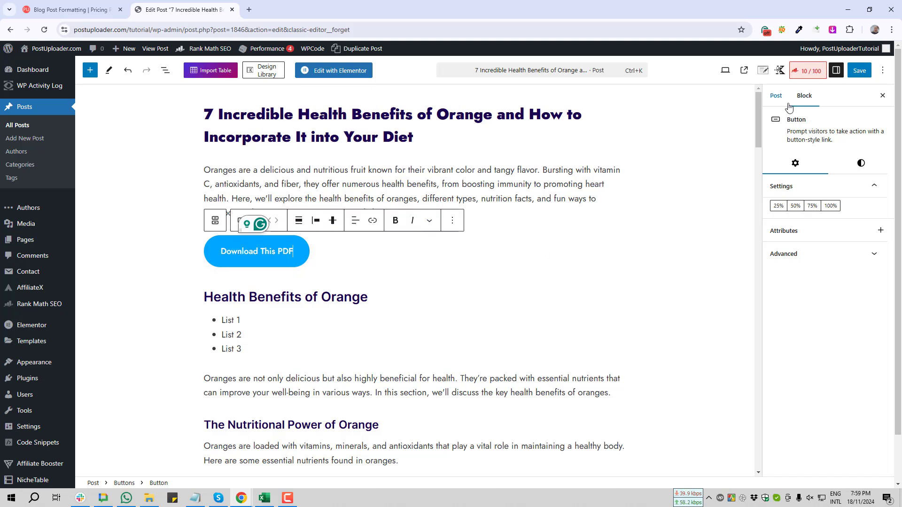
click(265, 252)
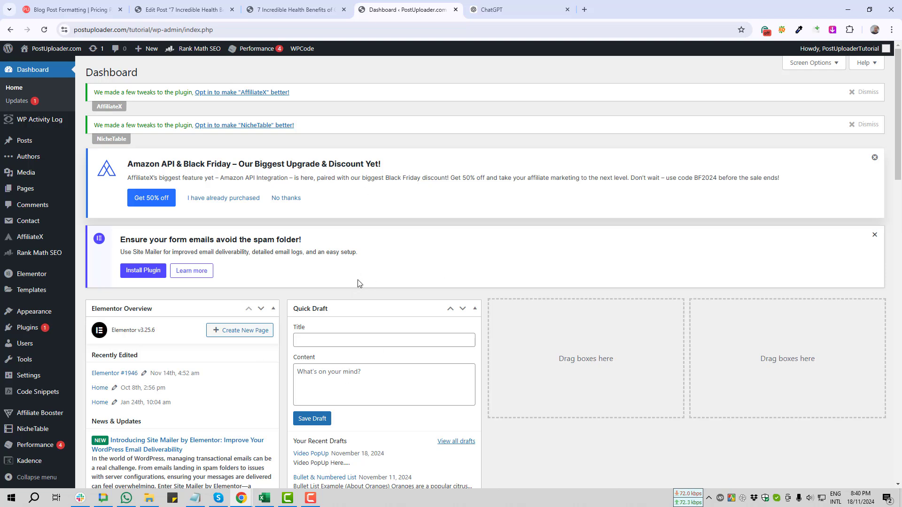
Open the Media Library of the WordPress site.
mouse_move(25, 178)
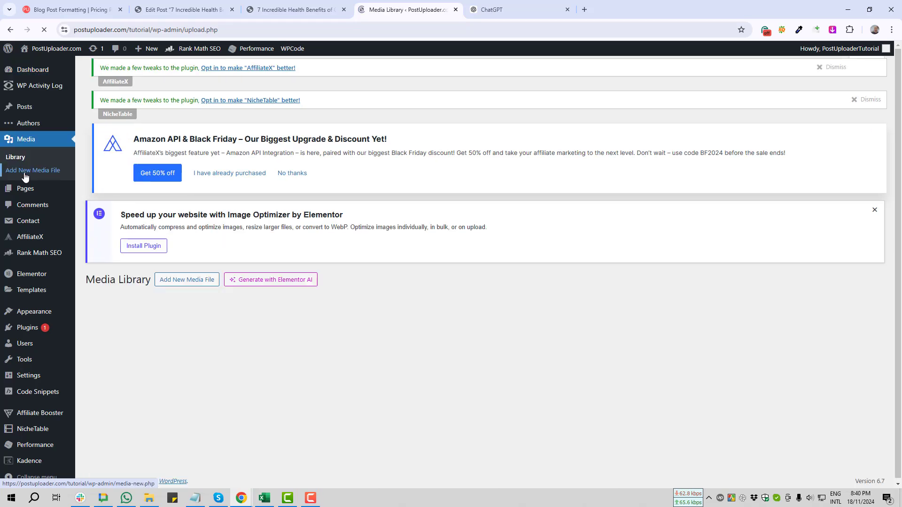
key(Print)
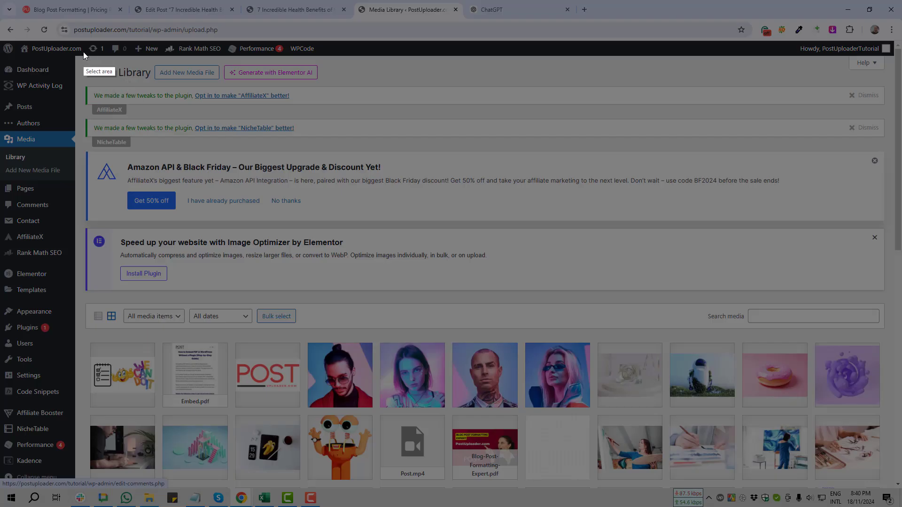
drag(84, 51, 416, 147)
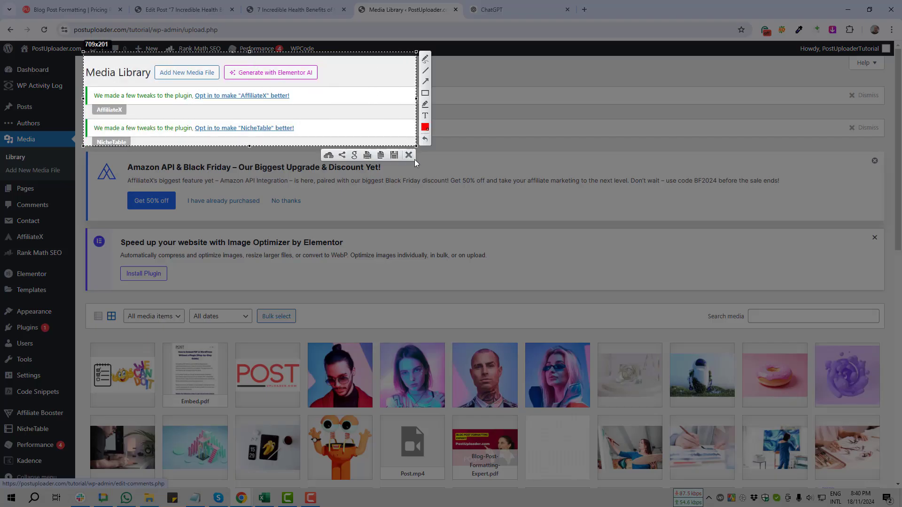
click(425, 82)
drag(168, 204, 200, 79)
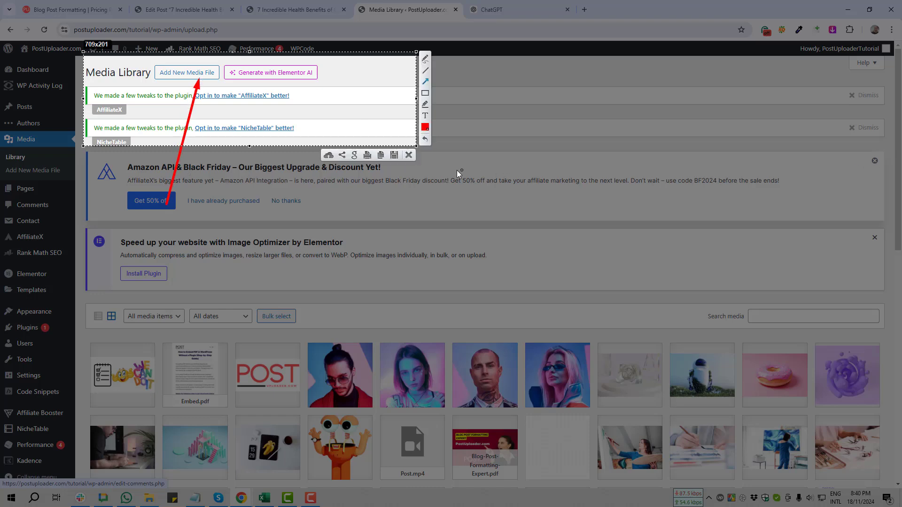
click(408, 155)
Try to upload a new media file from the Desktop folder to the Media Library.
click(187, 74)
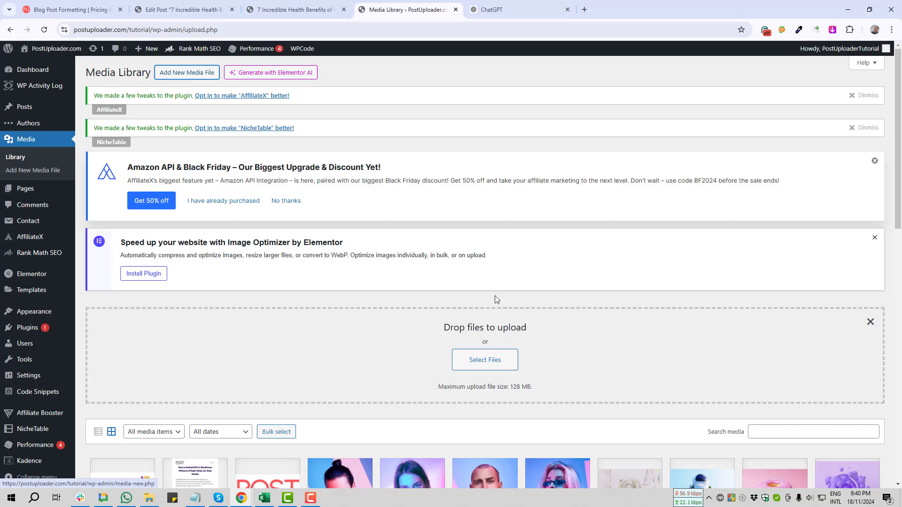
key(Print)
drag(267, 301, 680, 422)
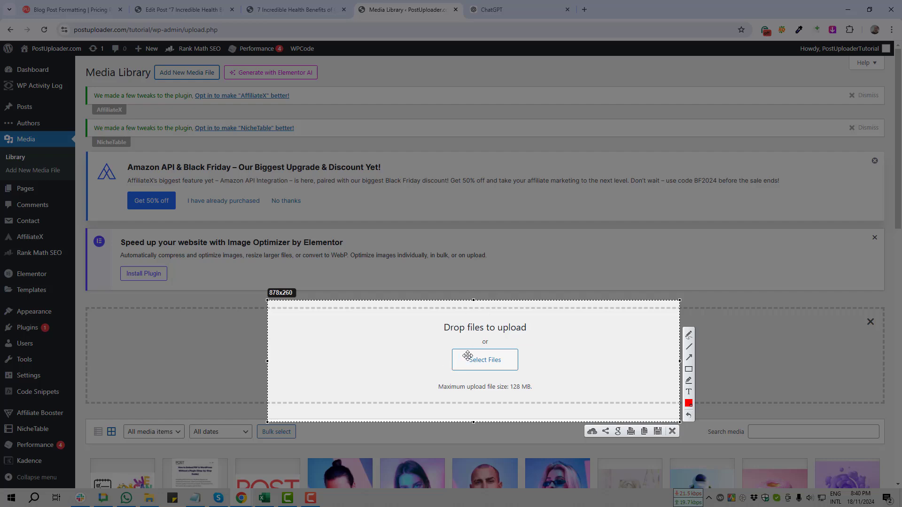
click(673, 431)
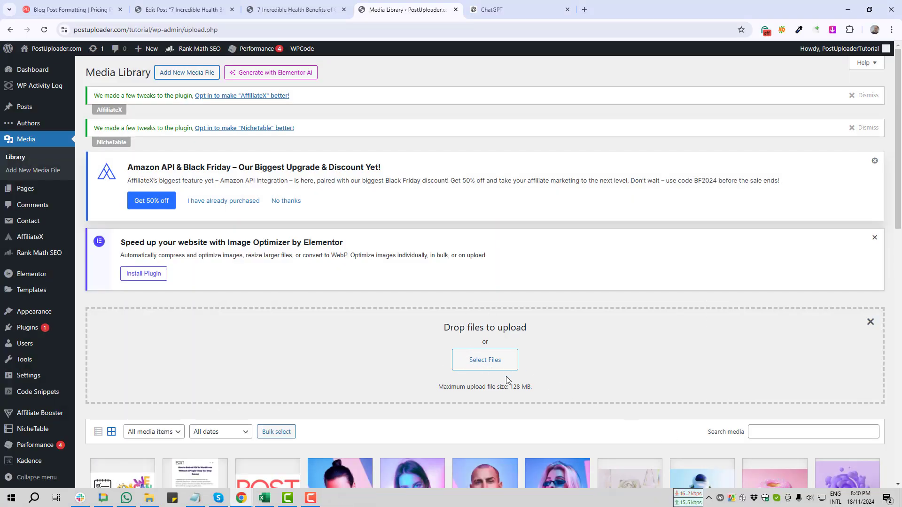
click(487, 360)
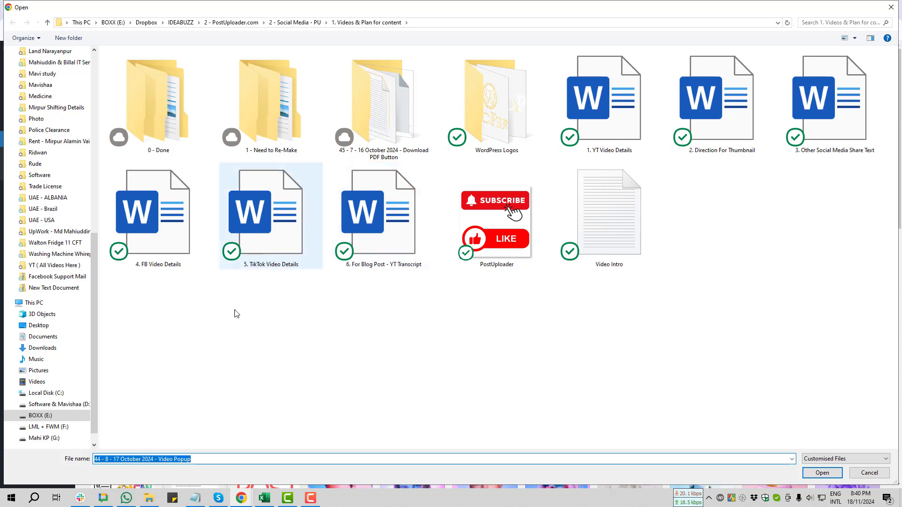
scroll(65, 111, up, 7)
scroll(64, 111, up, 4)
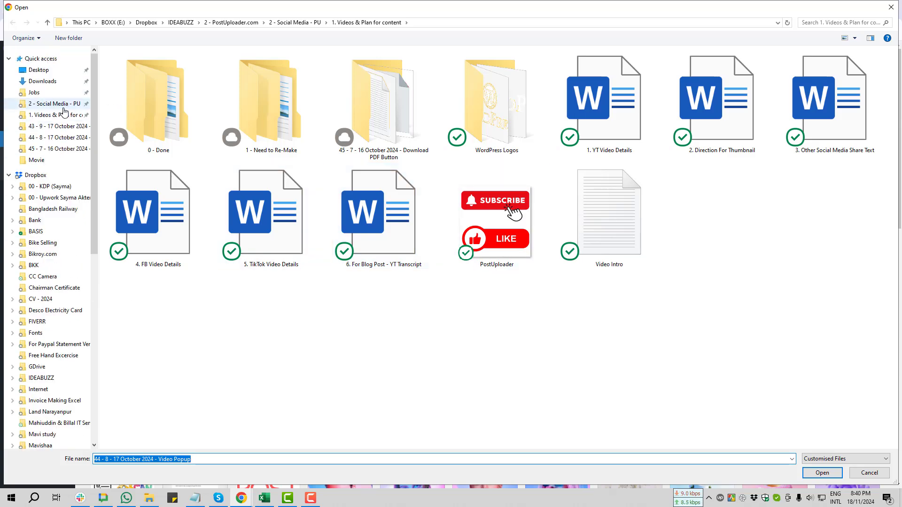
click(37, 70)
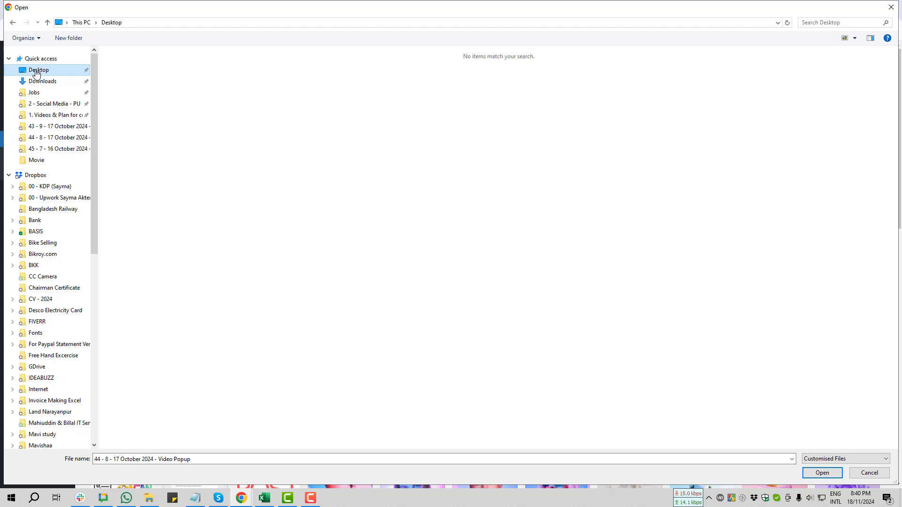
click(822, 473)
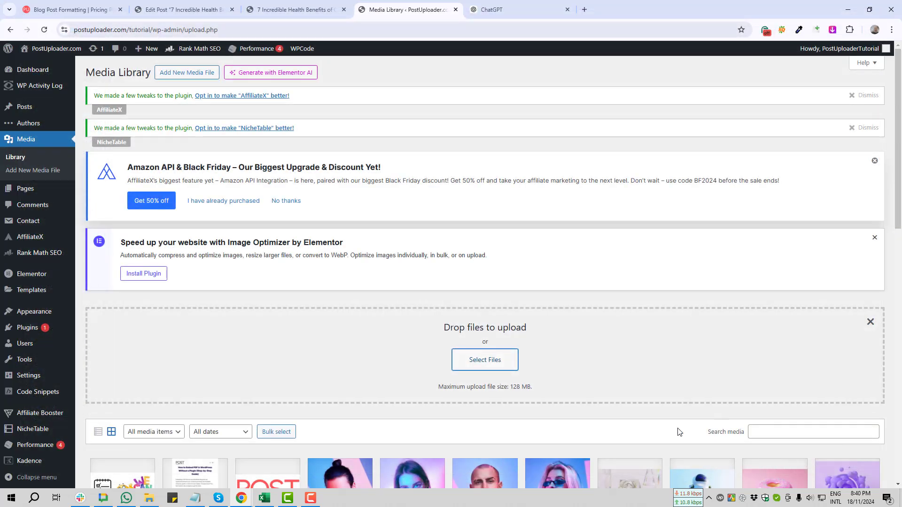
Open the attachment details of Blog-Post-Formatting-Expert.pdf in the Media Library.
scroll(379, 303, down, 5)
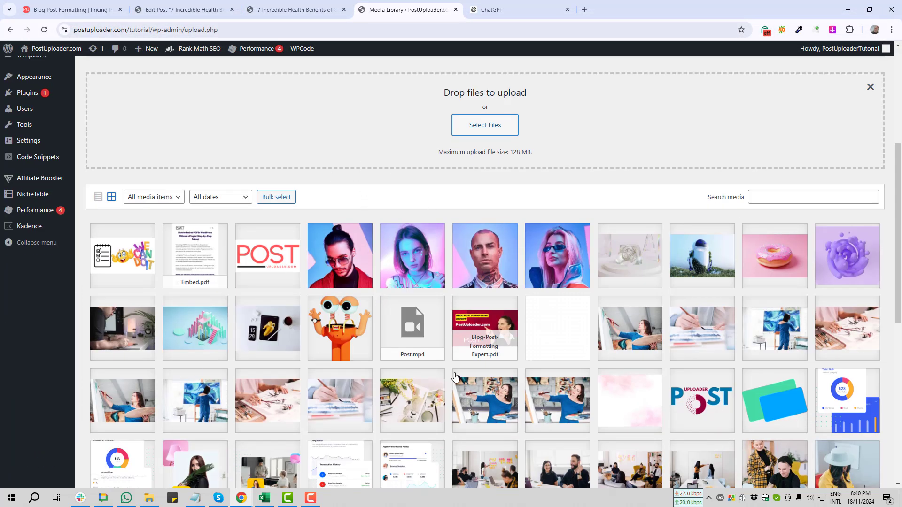
click(486, 327)
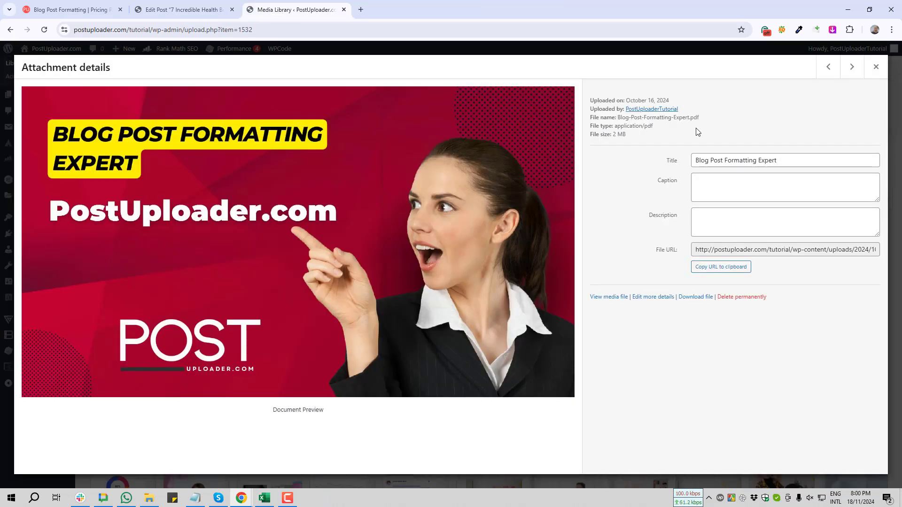
key(Print)
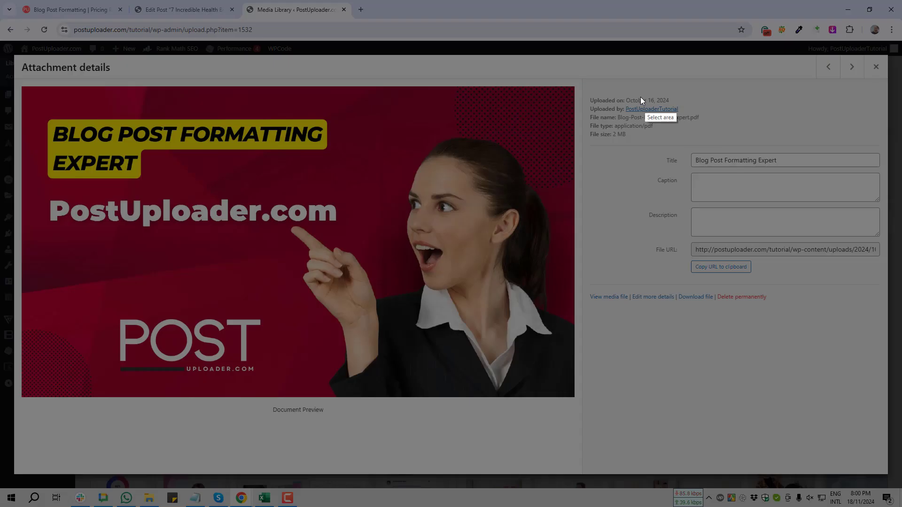
drag(629, 75, 735, 145)
click(727, 155)
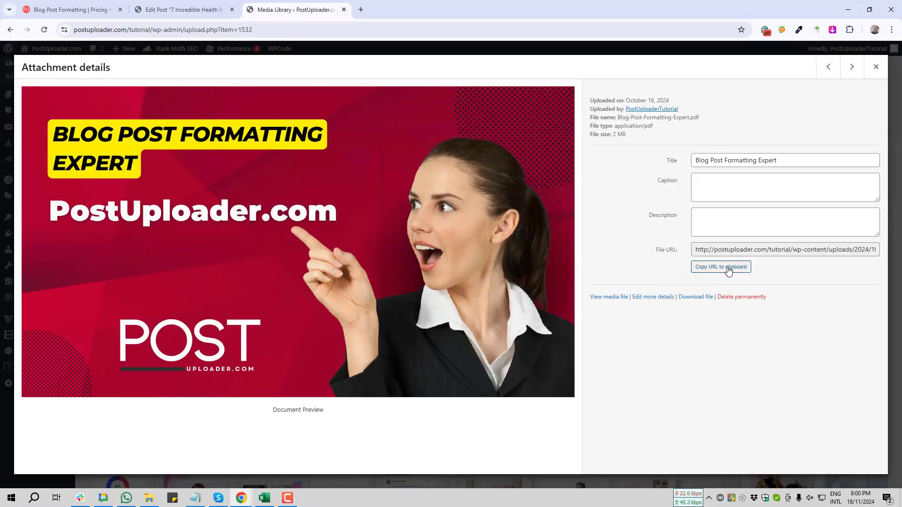
key(Print)
drag(618, 236, 891, 281)
click(884, 290)
Copy the file URL of Blog-Post-Formatting-Expert.pdf and select the "Download This PDF" button in the post being edited.
click(722, 268)
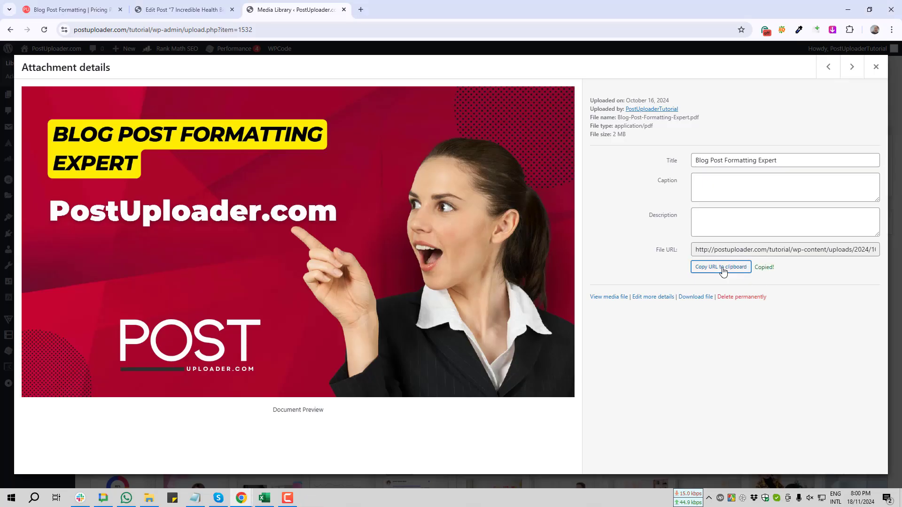
click(173, 10)
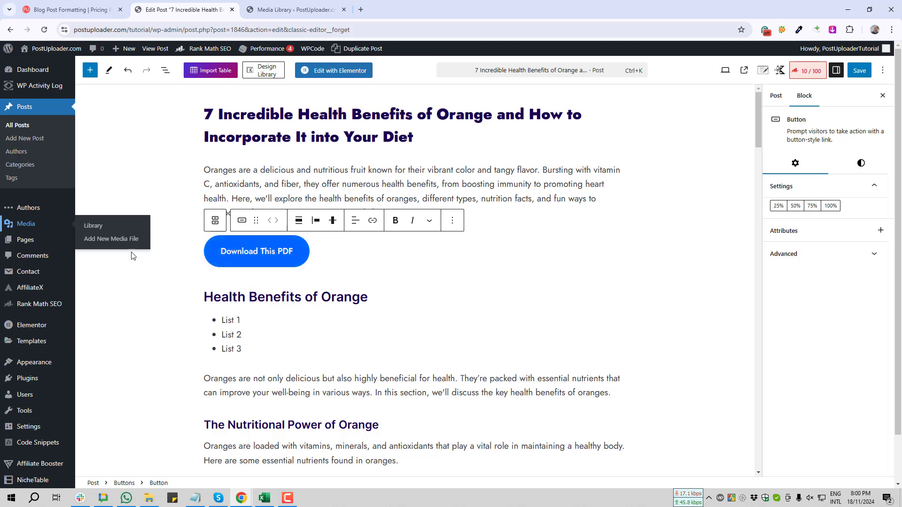
click(261, 254)
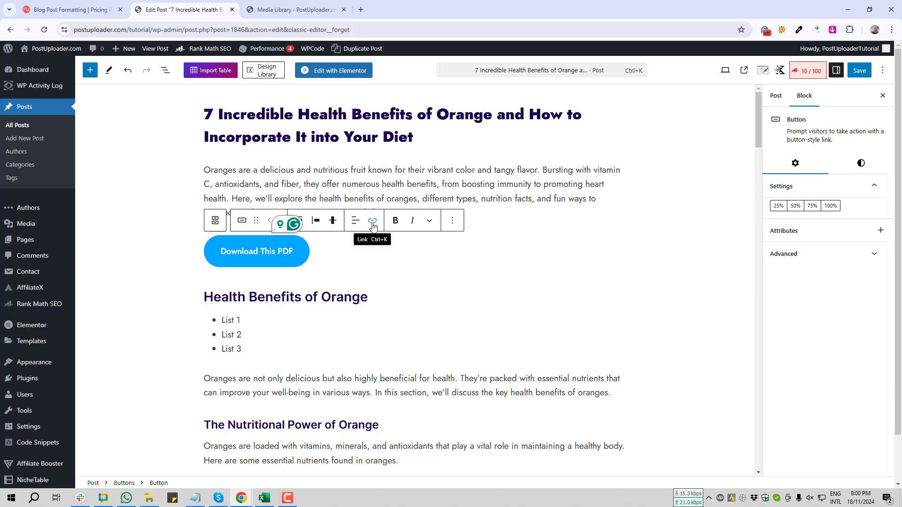
key(Print)
drag(335, 179, 405, 290)
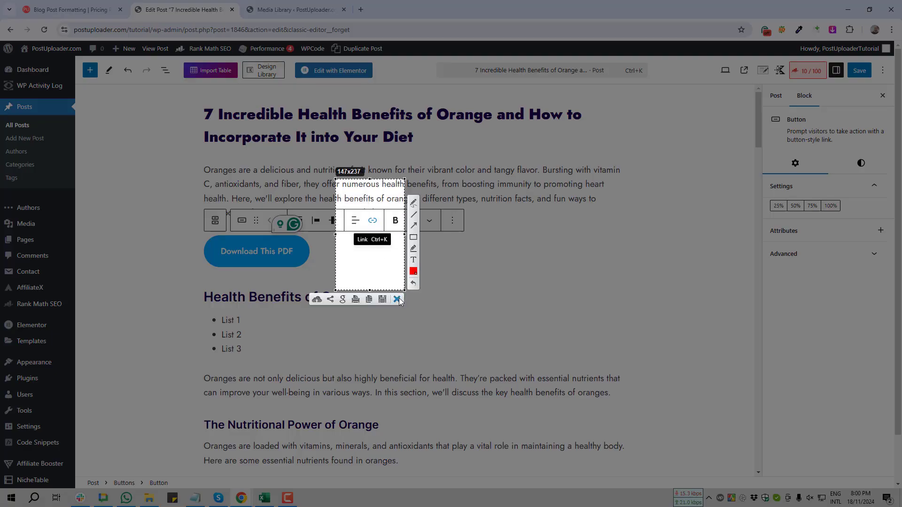
click(397, 299)
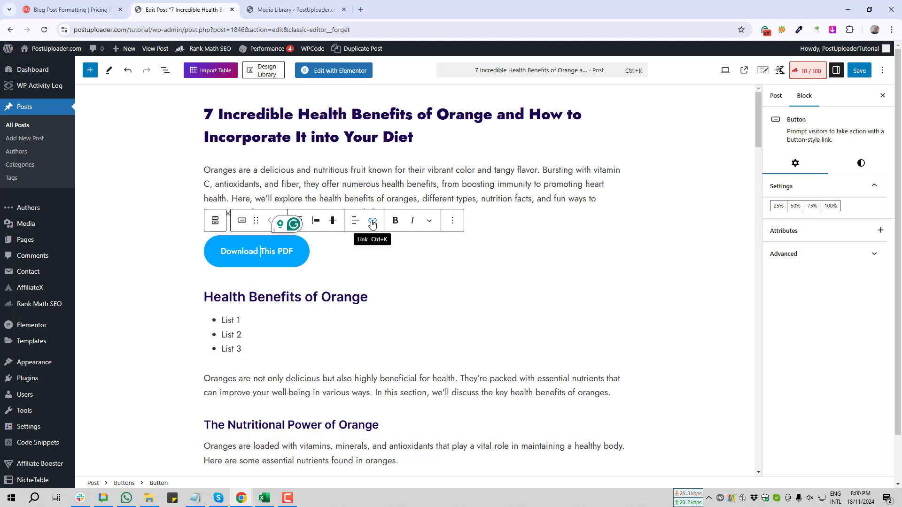
Link the "Download This PDF" button to the copied URL of Blog-Post-Formatting-Expert.pdf.
key(ctrl+k)
click(373, 223)
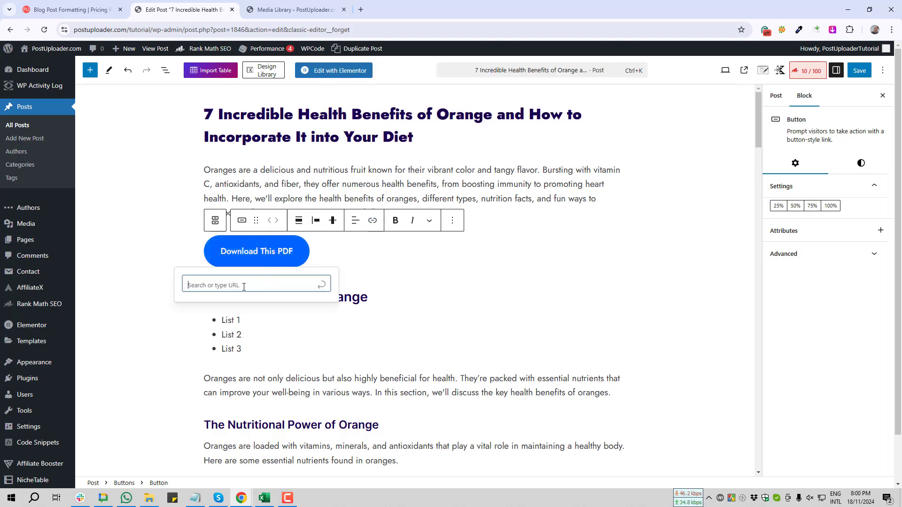
key(ctrl+v)
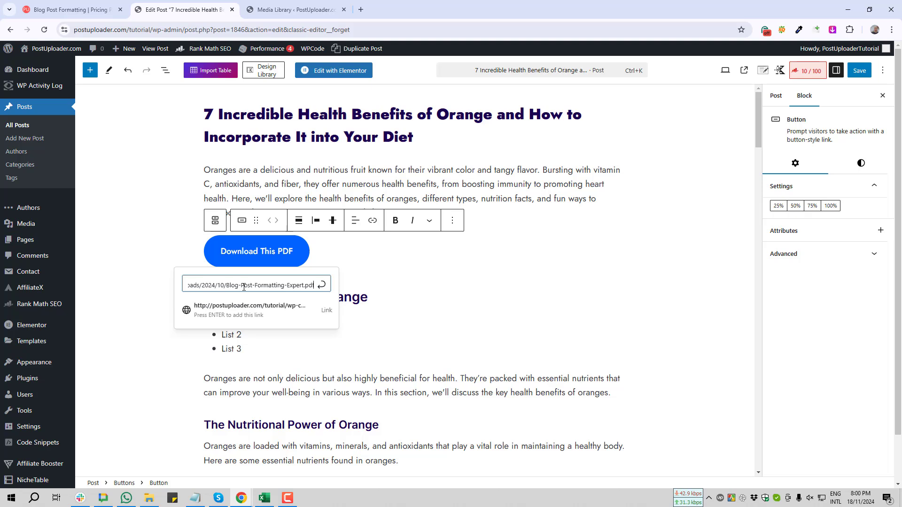
click(322, 288)
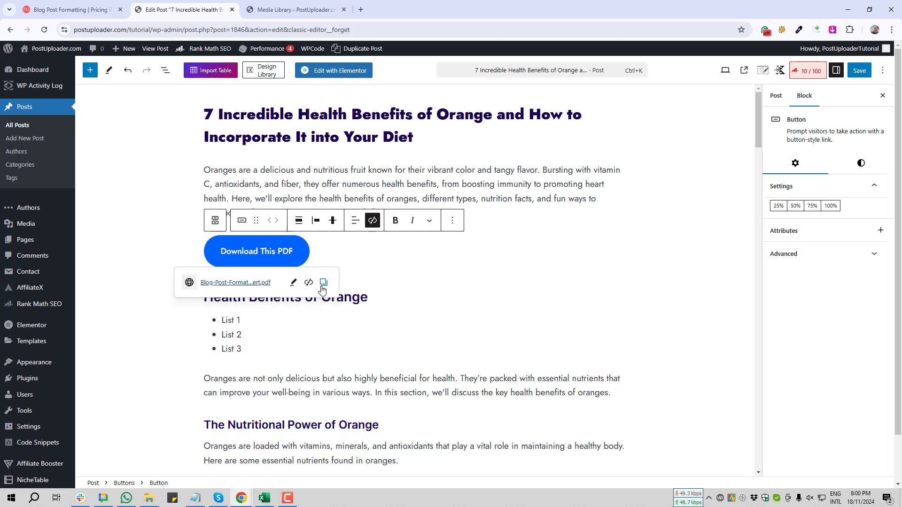
click(141, 253)
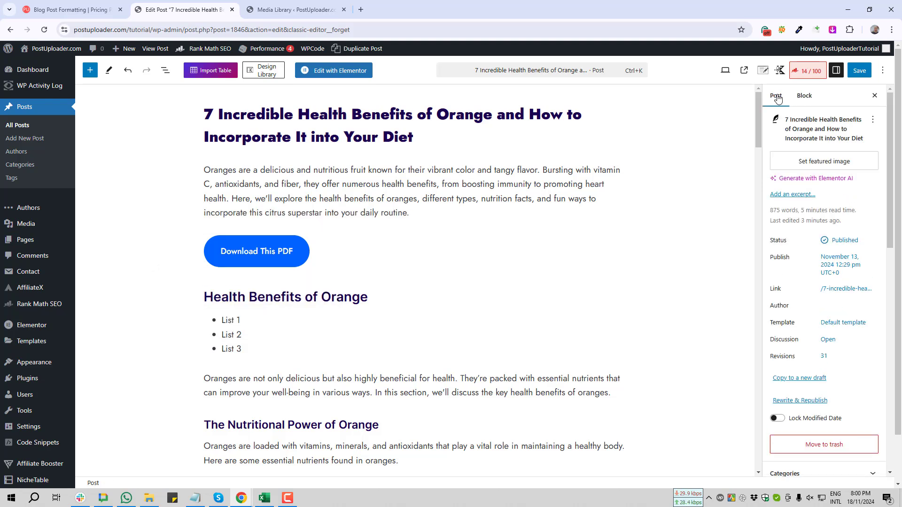
Save the post and view its published page in a new browser tab.
click(857, 74)
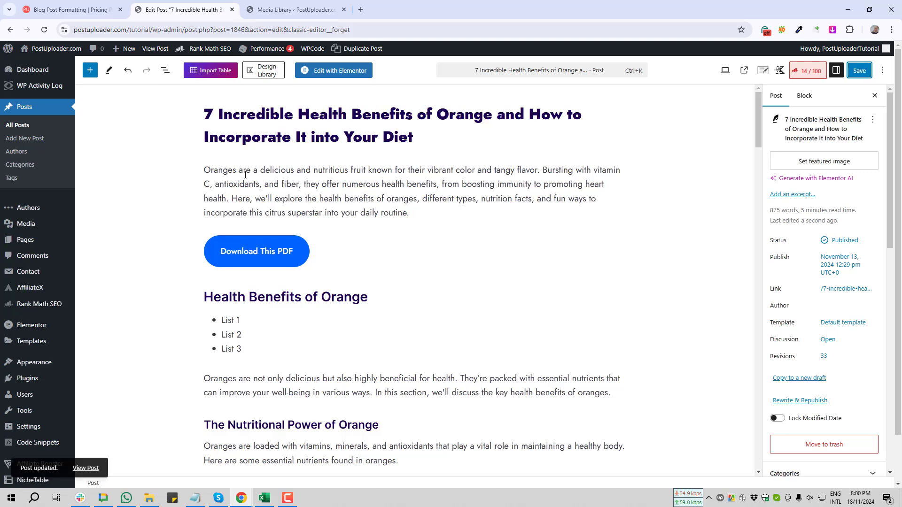
middle_click(85, 468)
click(379, 9)
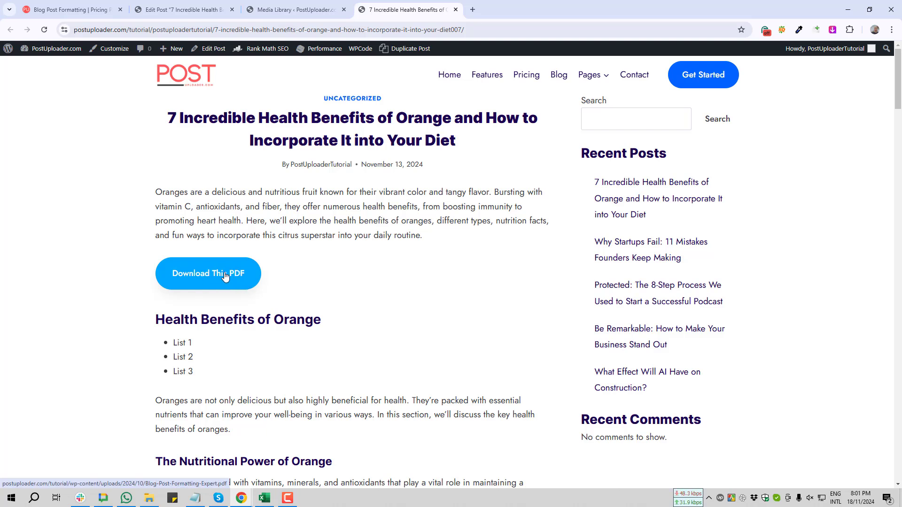
Test the "Download This PDF" button on the published post and dismiss the file download dialog.
click(203, 279)
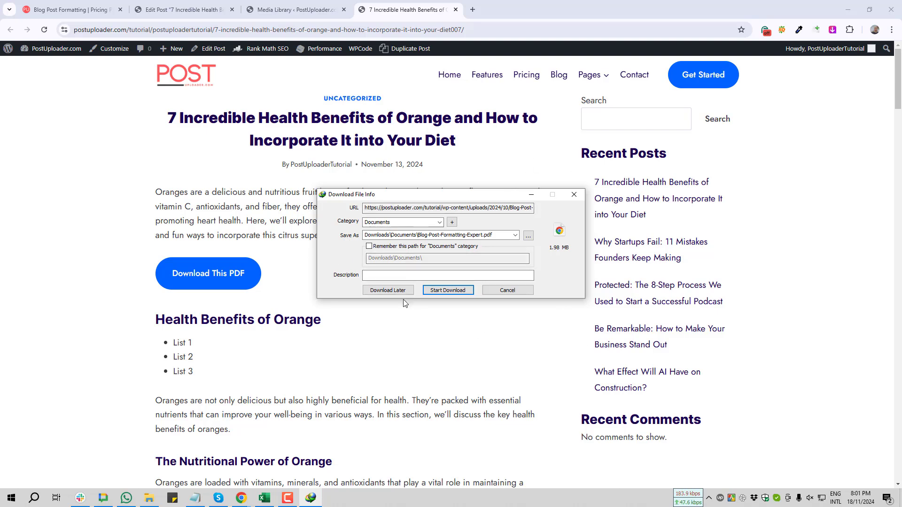
key(Print)
drag(290, 152, 608, 317)
click(600, 326)
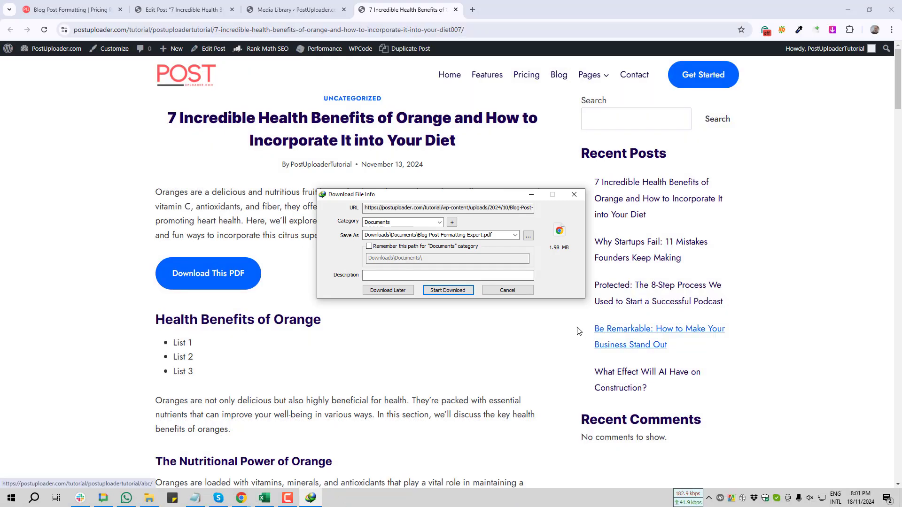
key(Escape)
In the post editor, add blank space above the "Health Benefits of Orange" heading and insert a Buttons block there.
click(281, 10)
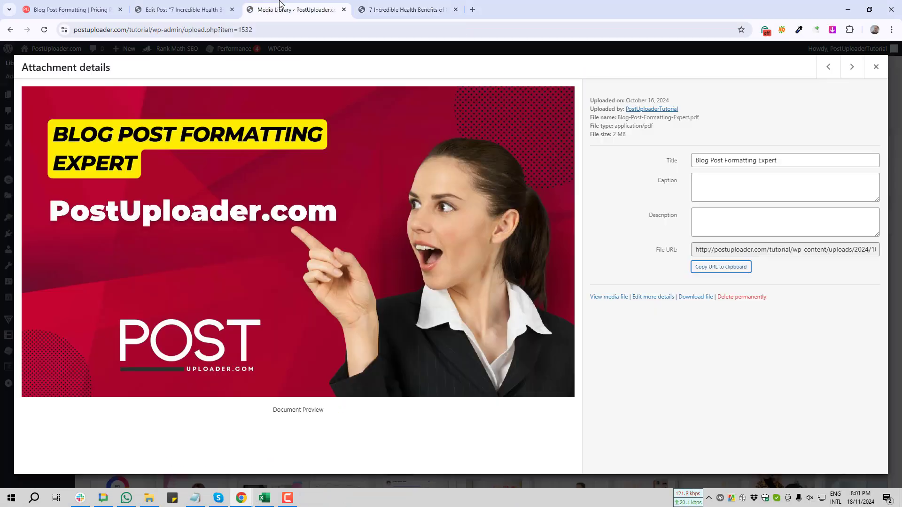
click(182, 9)
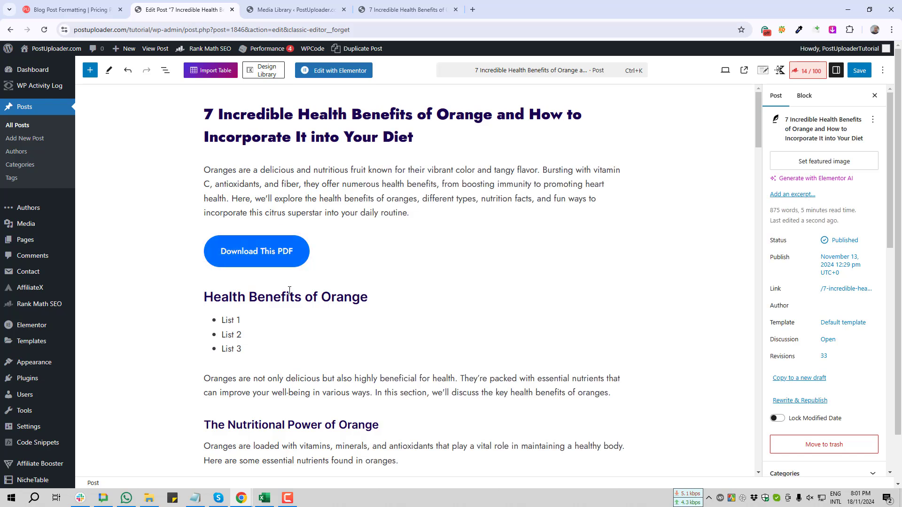
click(207, 297)
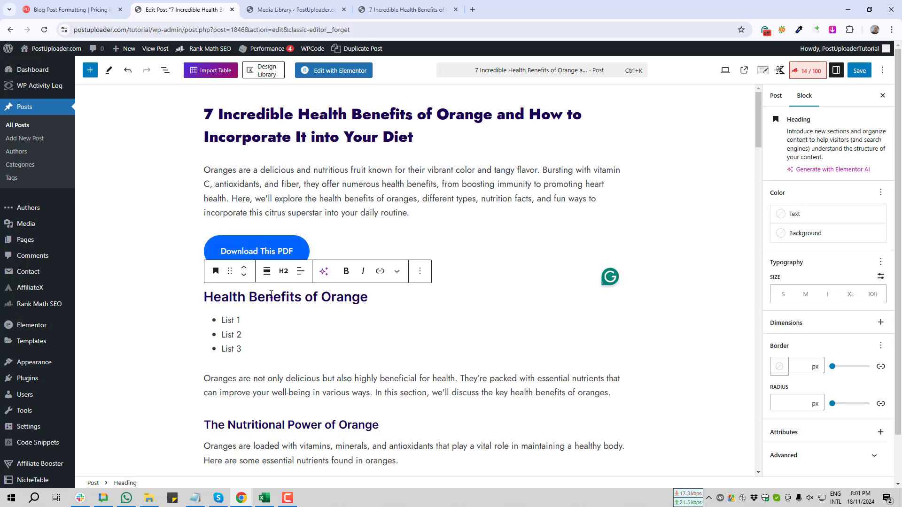
key(Return)
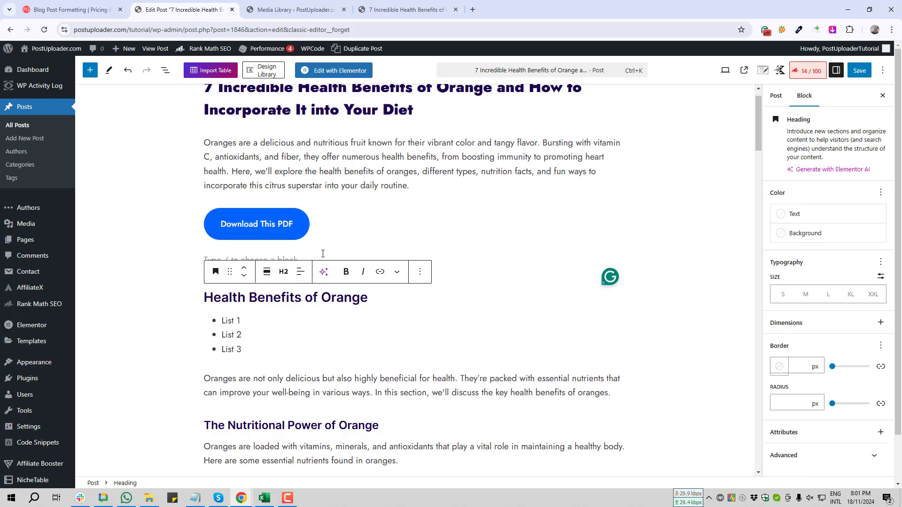
click(323, 254)
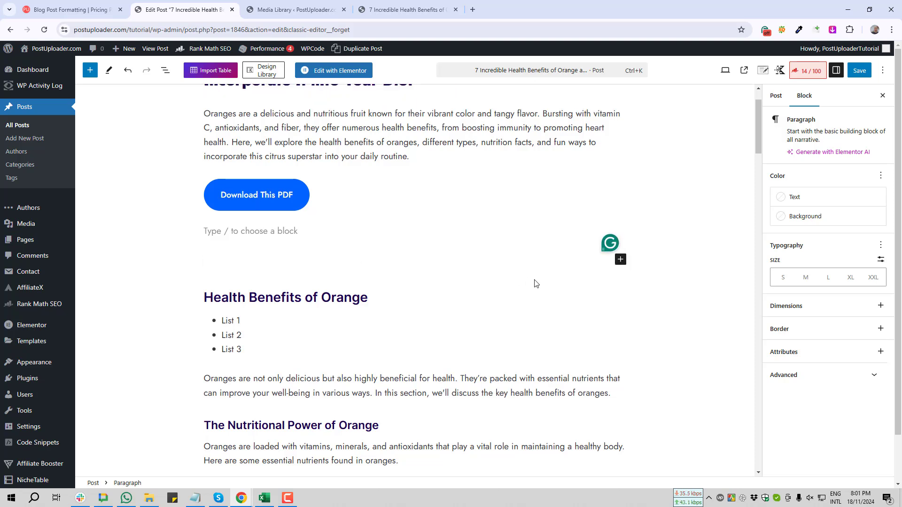
click(620, 260)
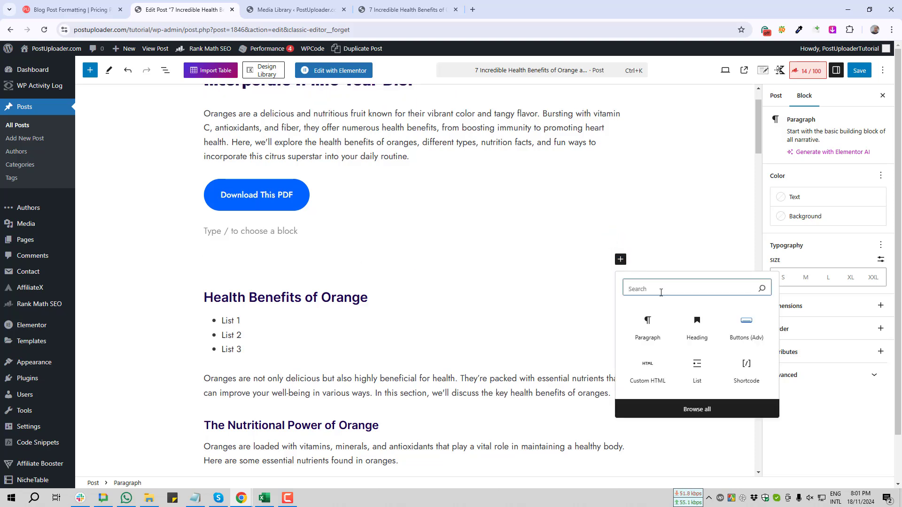
text(Button)
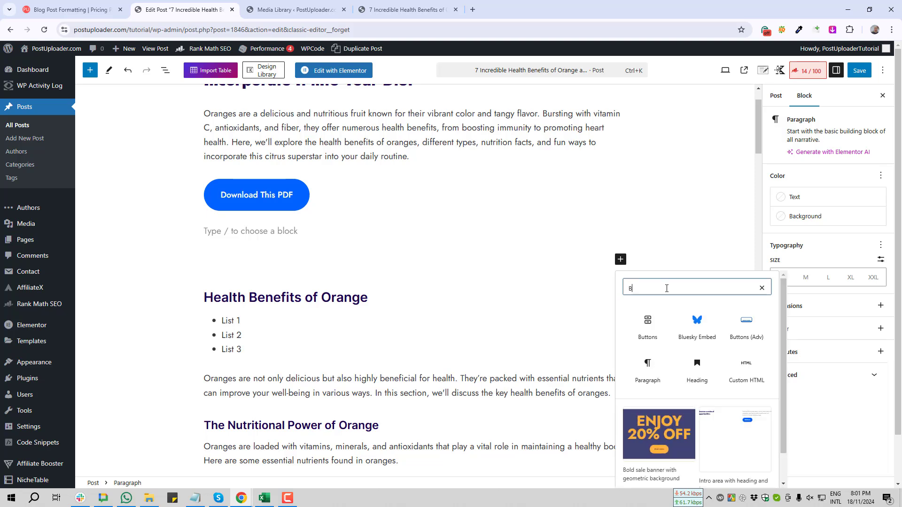
click(653, 327)
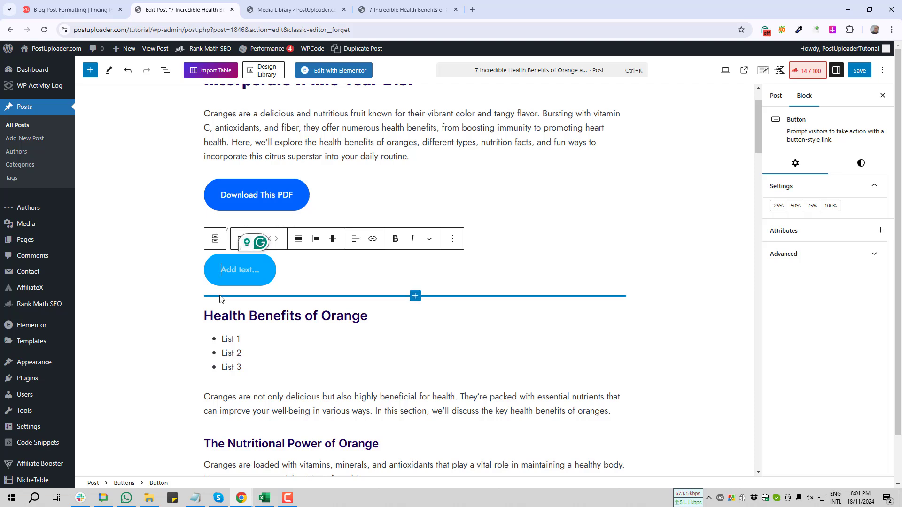
Label the new button "Download The Video".
text(Download)
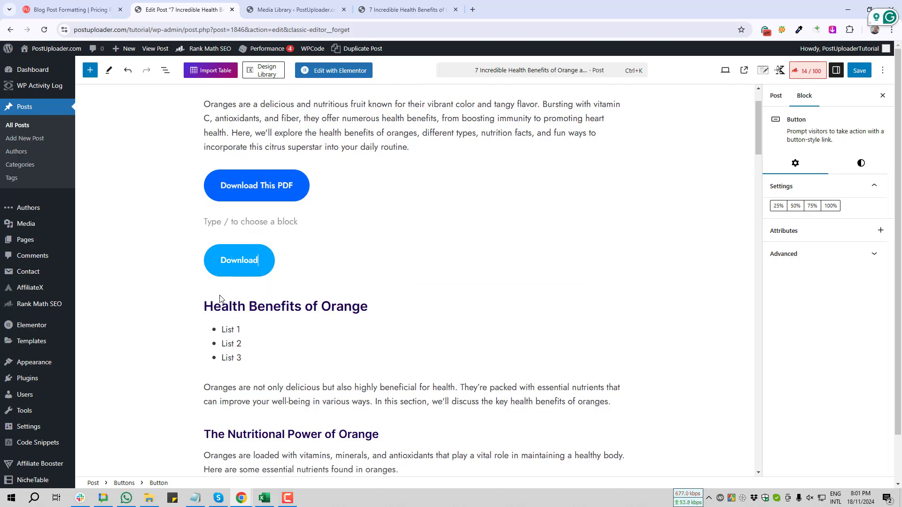
text( The )
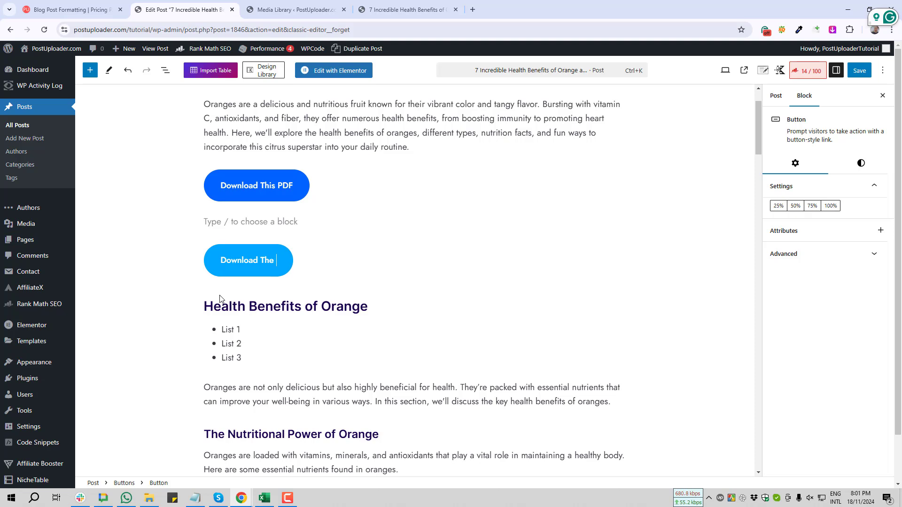
text(Video)
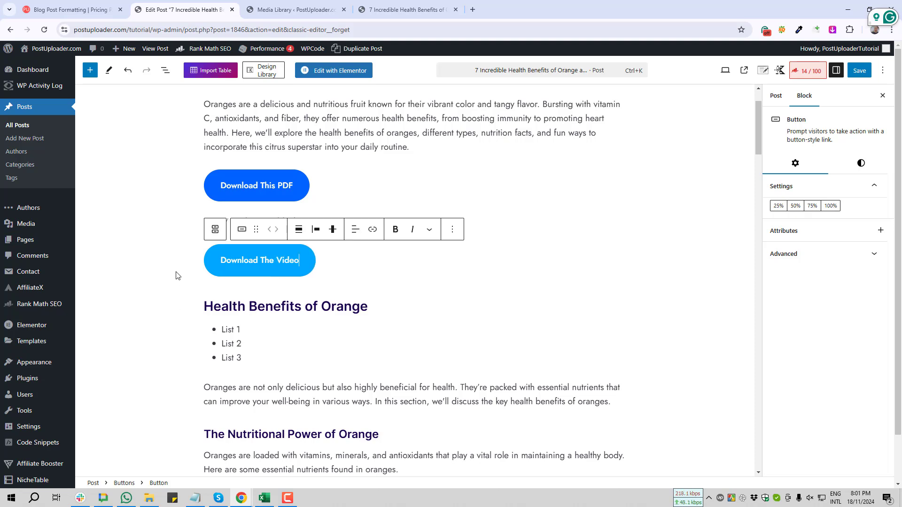
click(157, 274)
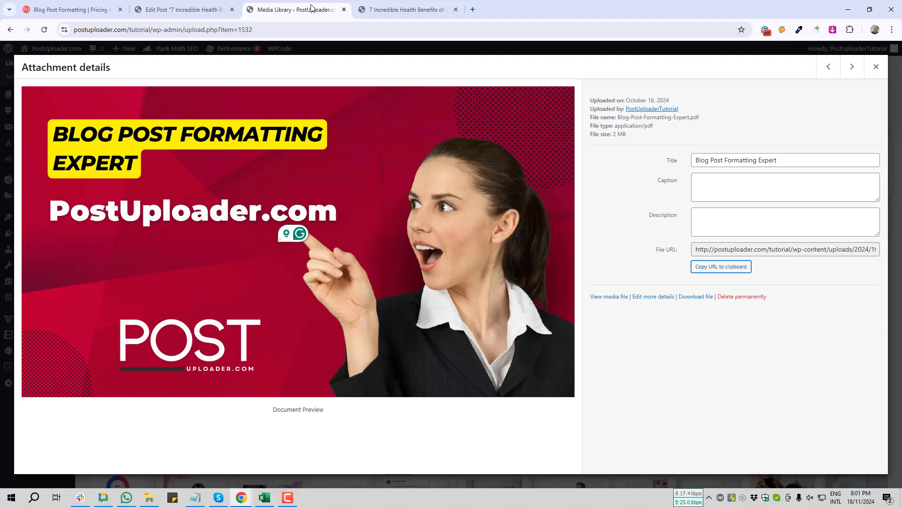
Open the attachment details of Post.mp4 in the Media Library and play the video preview.
click(311, 11)
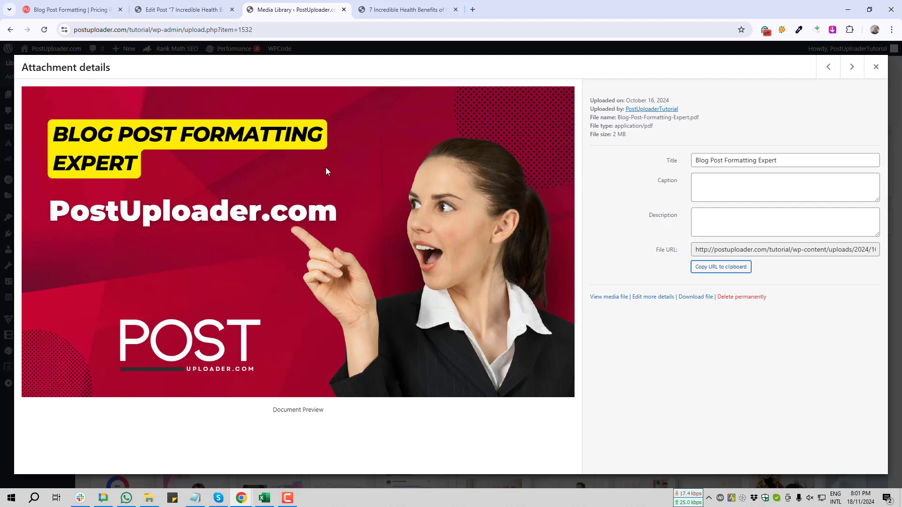
click(876, 66)
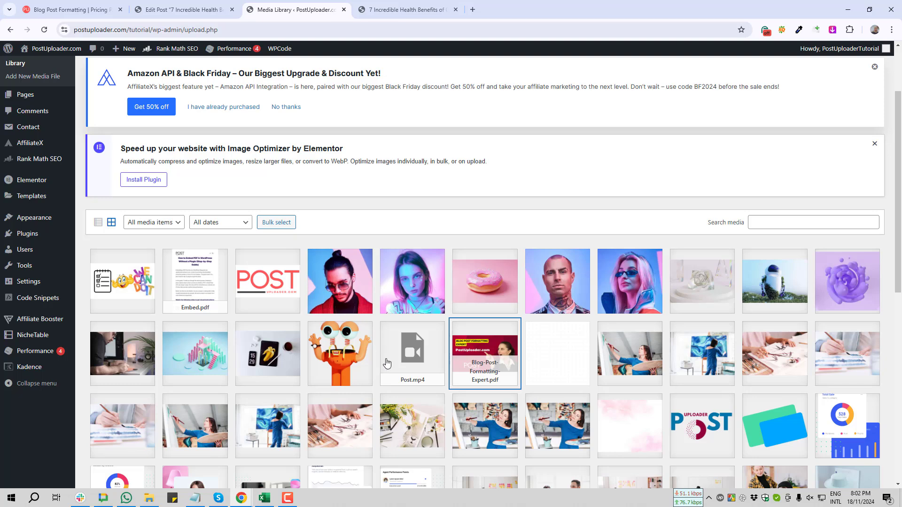
scroll(413, 319, down, 2)
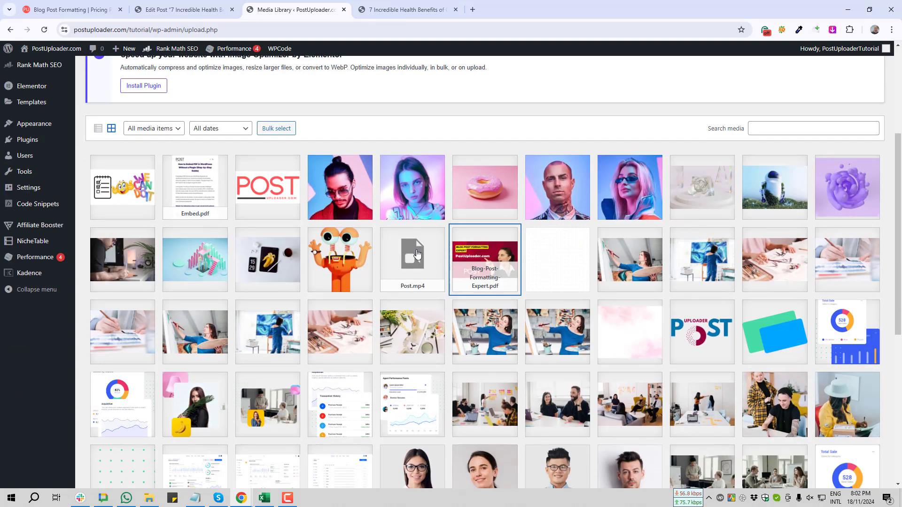
click(409, 256)
click(297, 241)
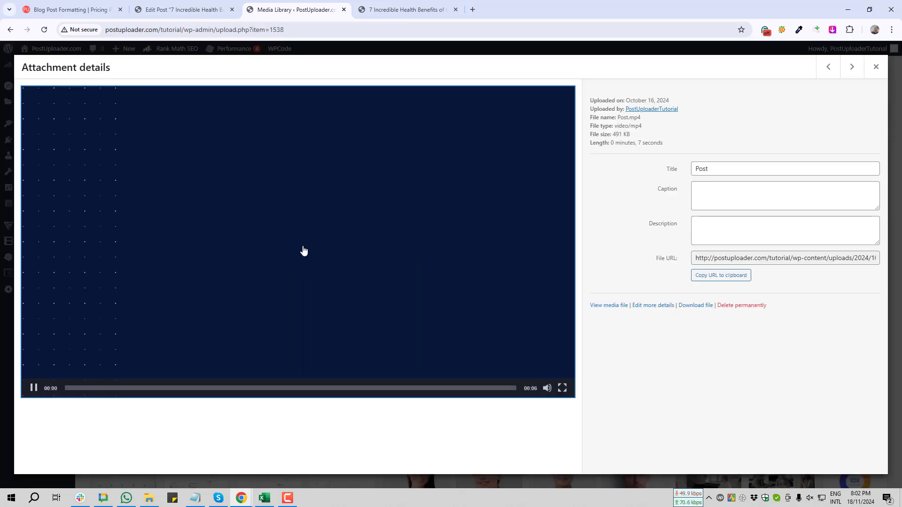
mouse_move(294, 255)
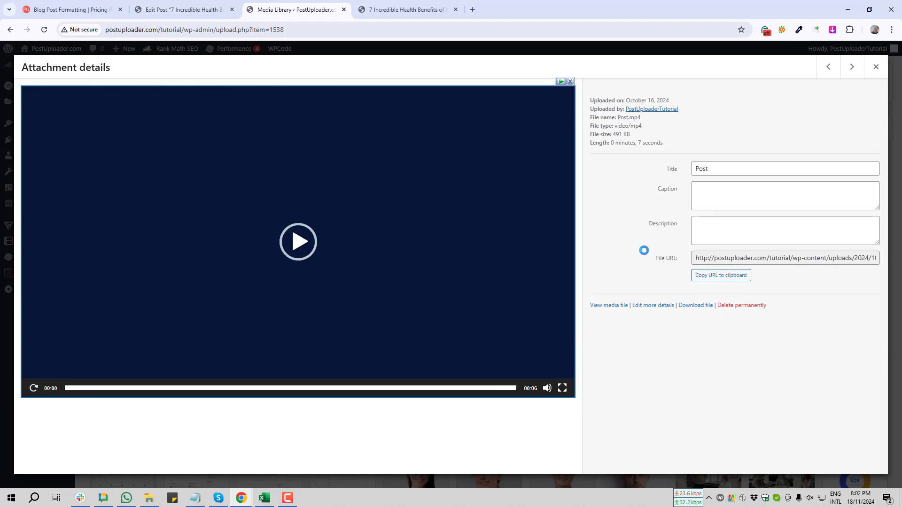
key(Print)
drag(631, 243, 896, 290)
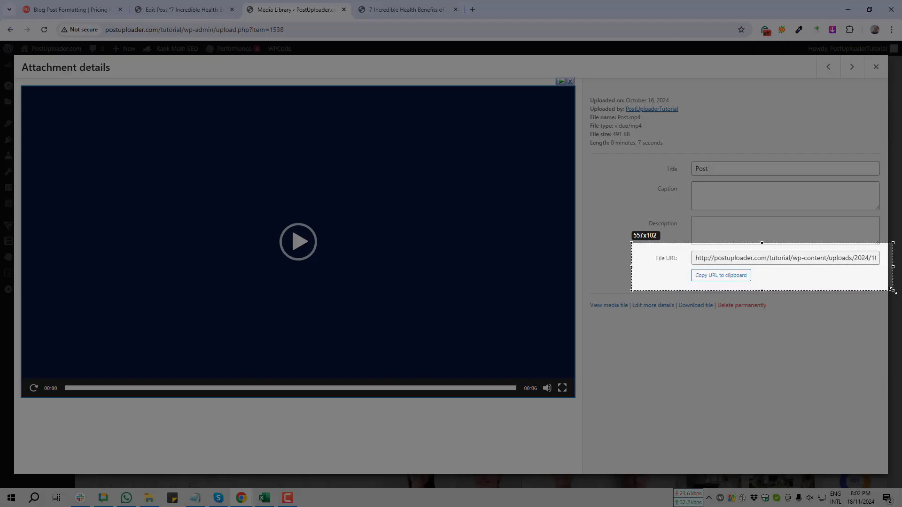
key(ctrl+c)
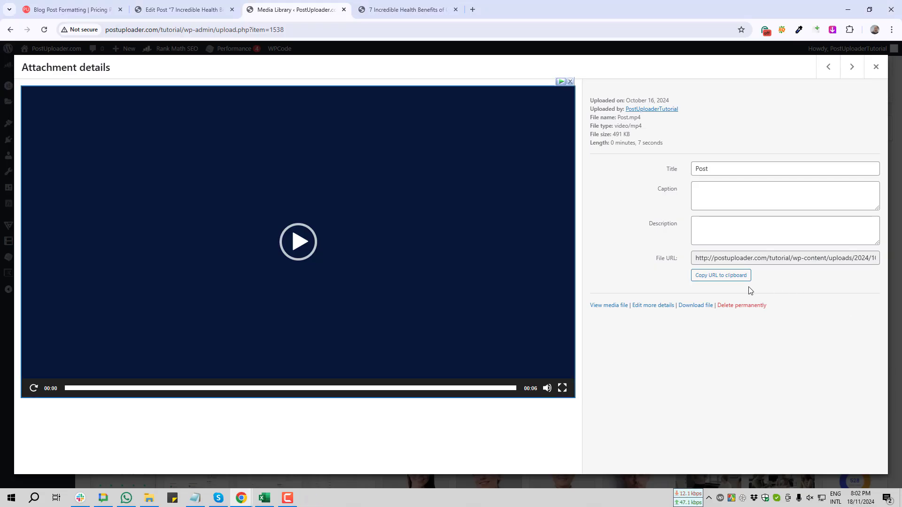
Copy the file URL of Post.mp4 and open the link entry for the "Download The Video" button in the post editor.
click(711, 277)
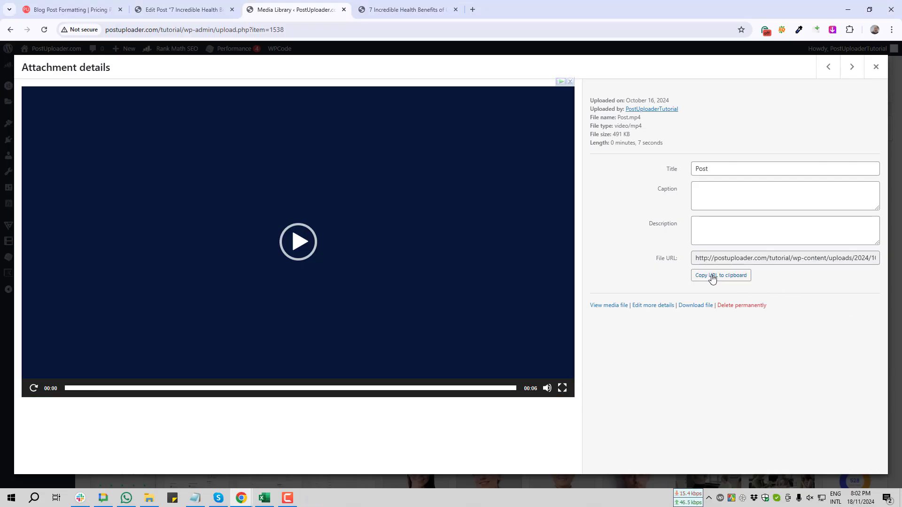
click(185, 10)
click(264, 261)
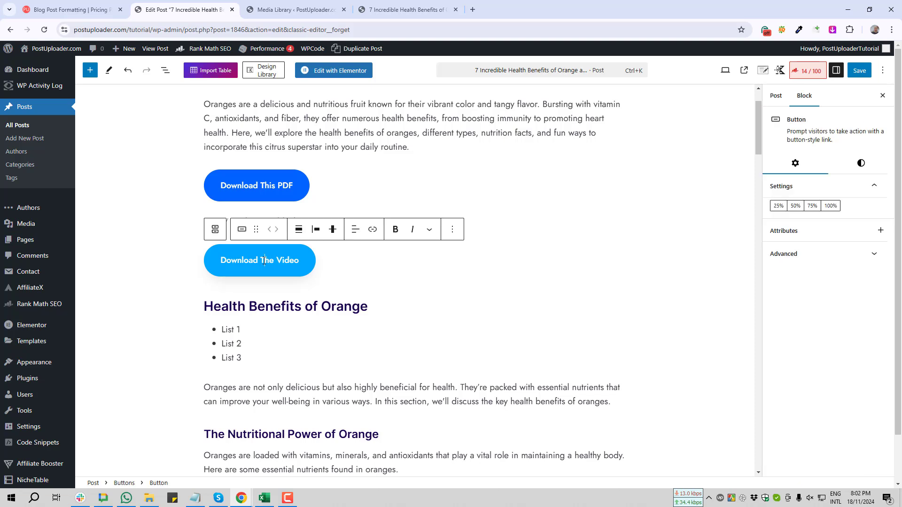
click(374, 228)
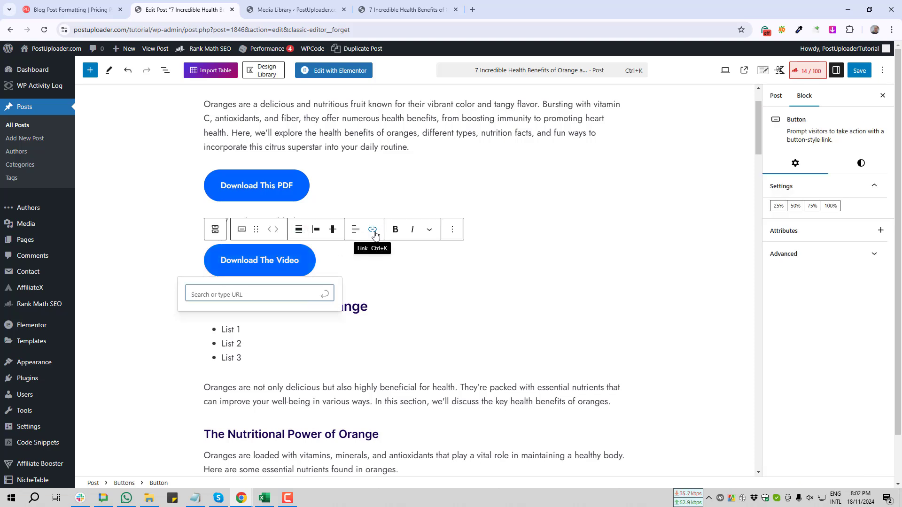
key(Print)
drag(351, 180, 548, 317)
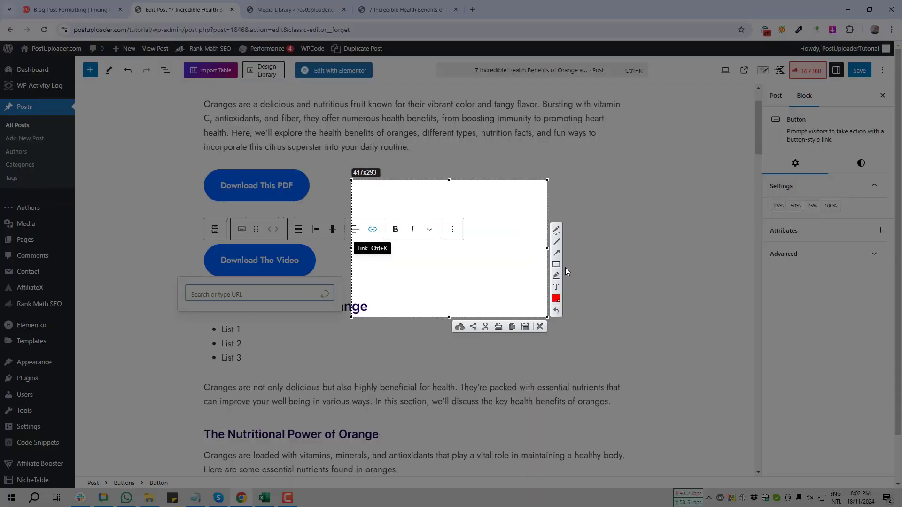
mouse_move(462, 184)
mouse_down()
mouse_move(376, 228)
mouse_move(393, 242)
mouse_up()
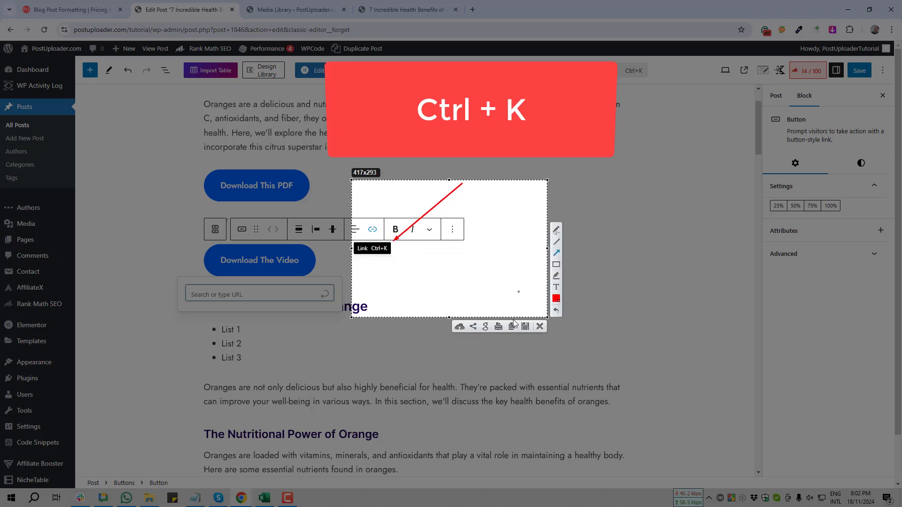
click(540, 326)
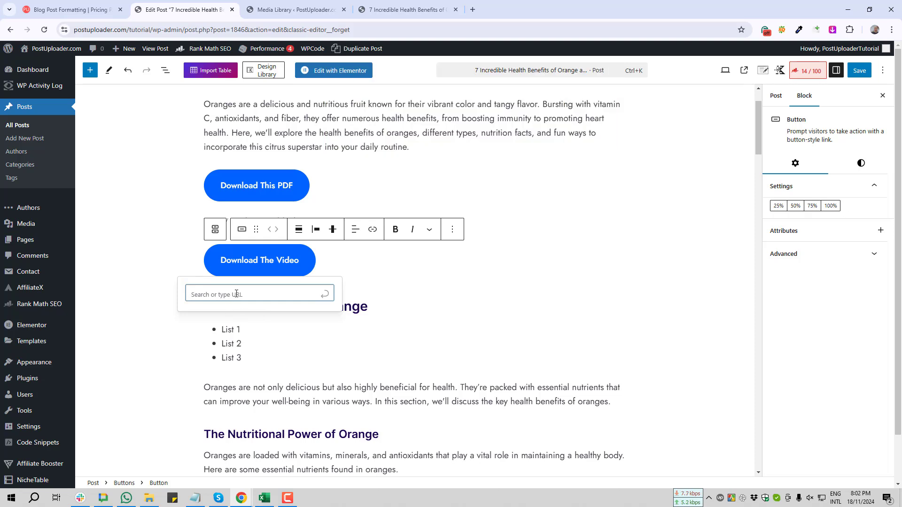
Link the "Download The Video" button to the copied Post.mp4 file URL.
key(ctrl+v)
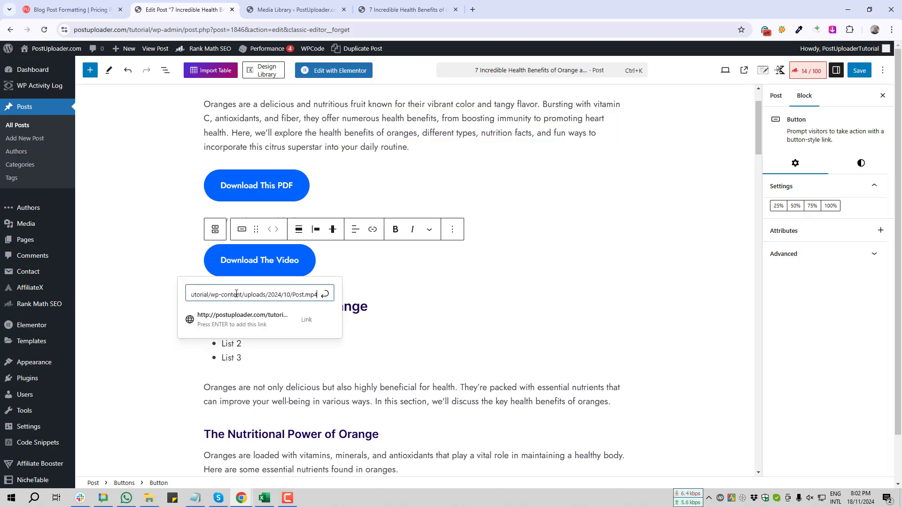
click(324, 298)
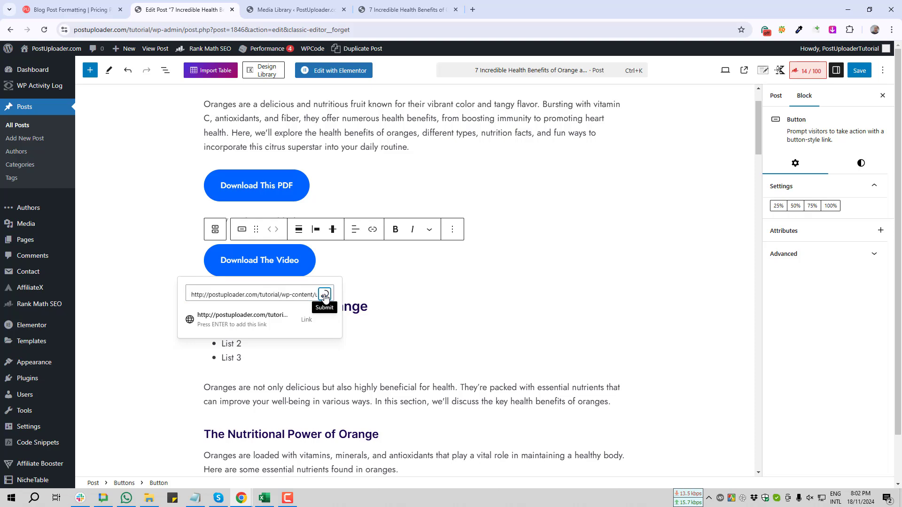
Save the post and view its download buttons on the published page.
click(861, 71)
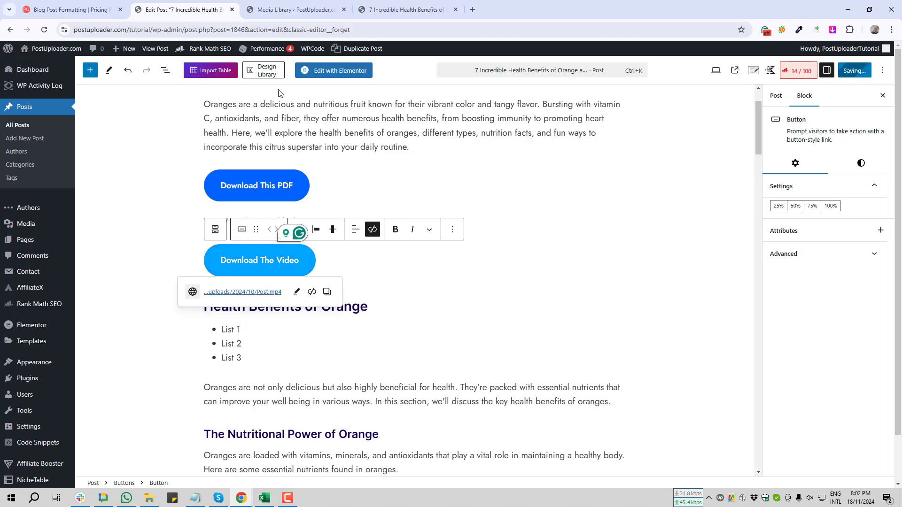
click(82, 468)
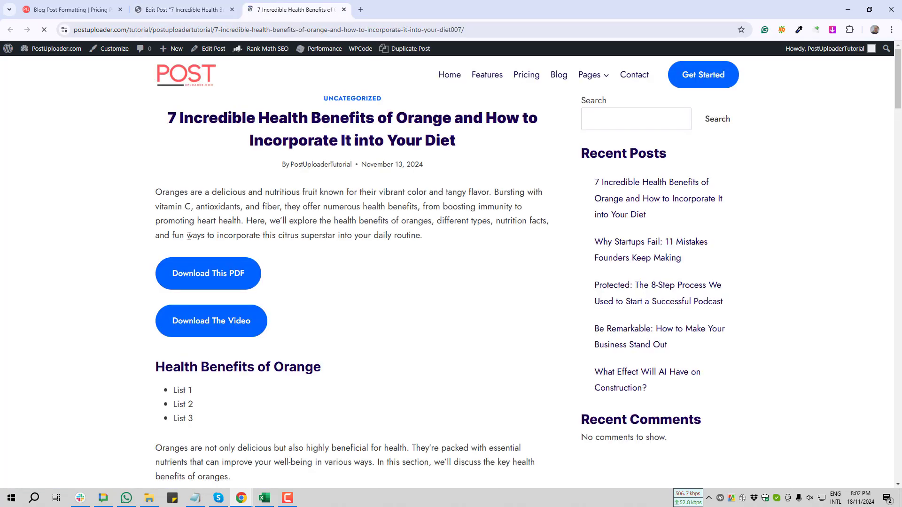
scroll(197, 197, down, 2)
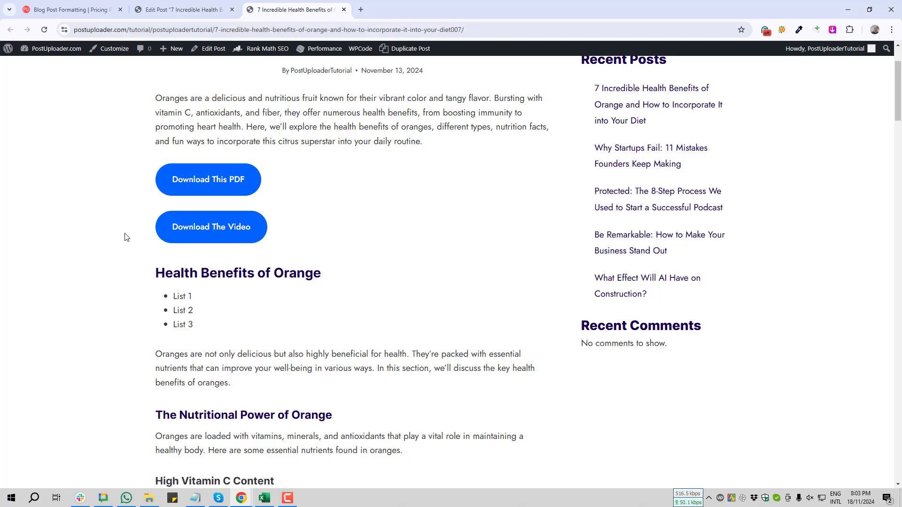
key(Print)
drag(116, 213, 406, 257)
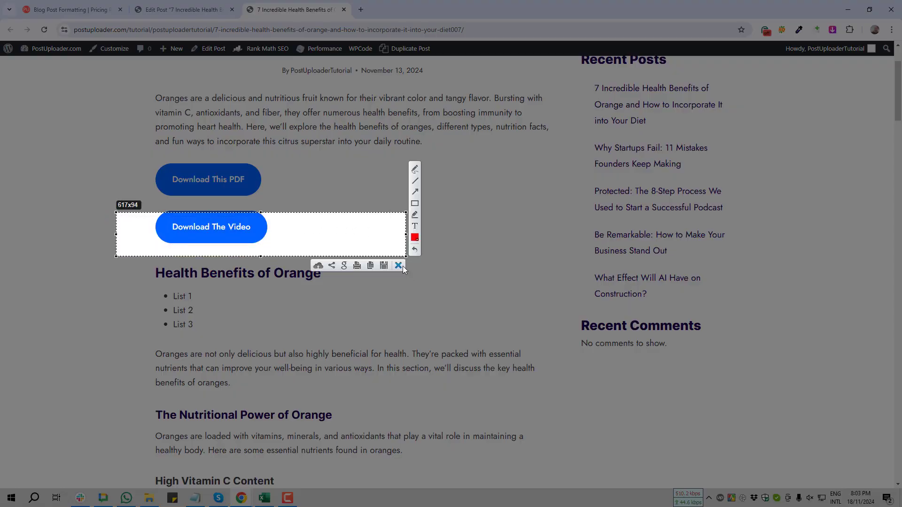
click(398, 265)
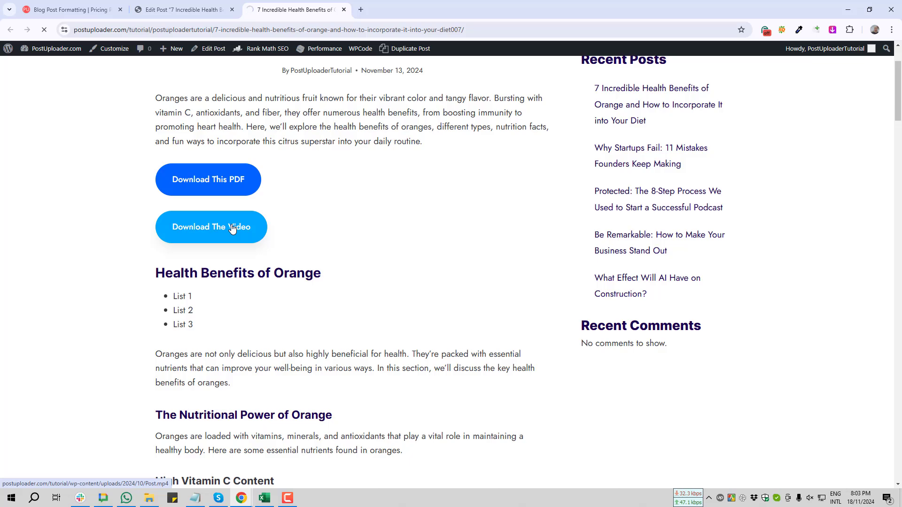
Annotate a screen capture of the Post.mp4 download dialog with an arrow to Start Download, and dismiss both the capture and the dialog.
key(Print)
mouse_move(303, 162)
mouse_down()
mouse_move(476, 326)
mouse_move(634, 324)
mouse_up()
click(645, 259)
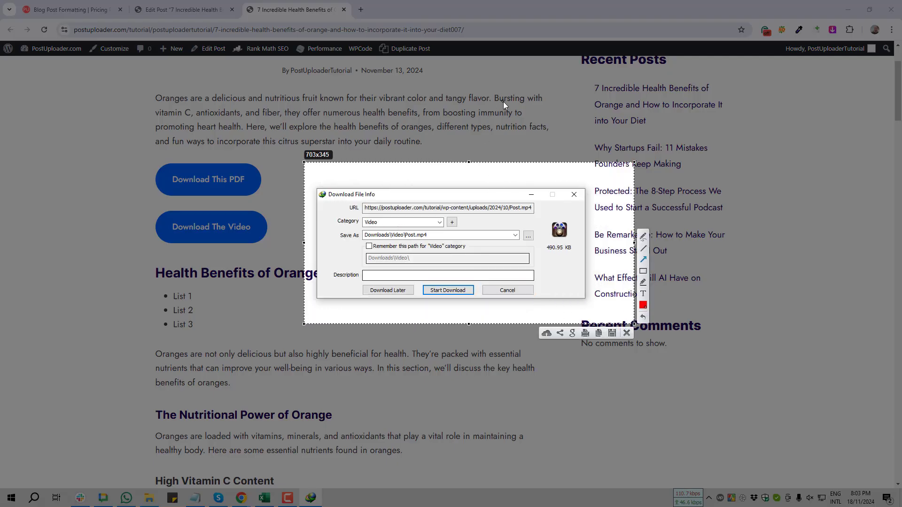
mouse_move(503, 102)
mouse_down()
mouse_move(422, 228)
mouse_move(446, 287)
mouse_move(456, 289)
mouse_up()
click(626, 335)
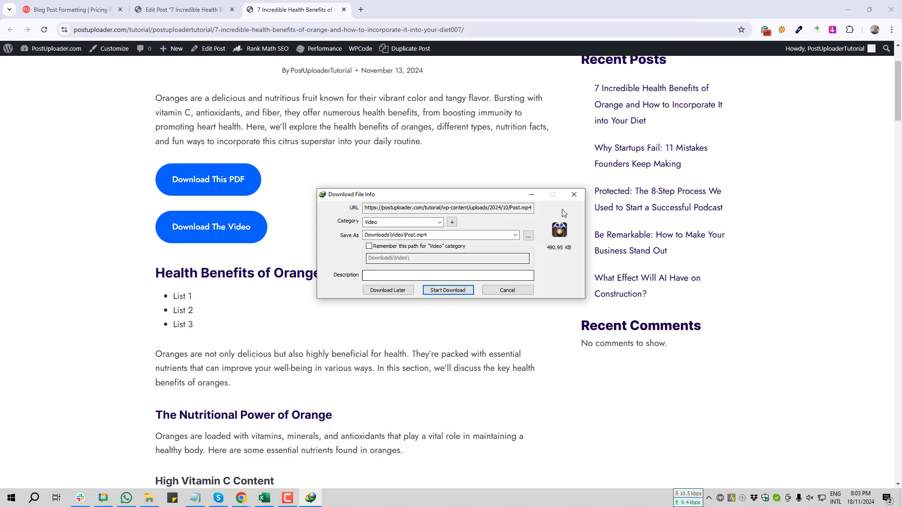
click(576, 194)
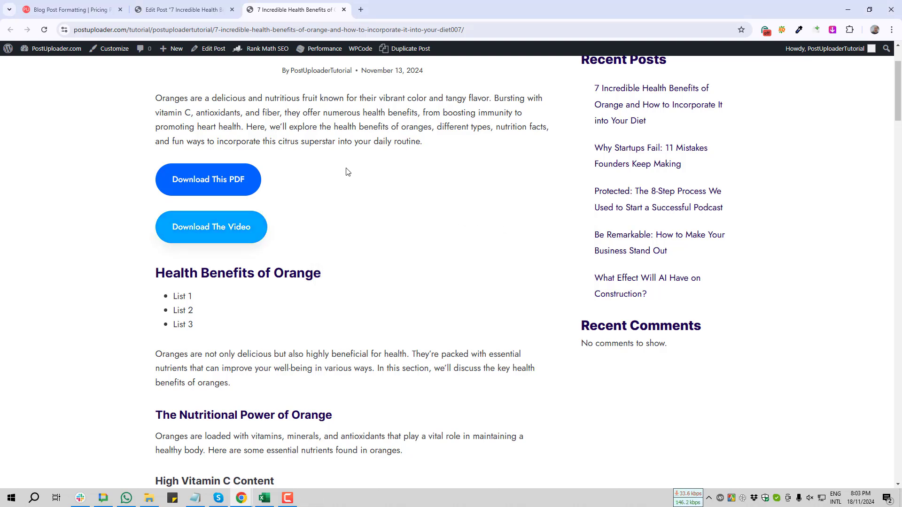